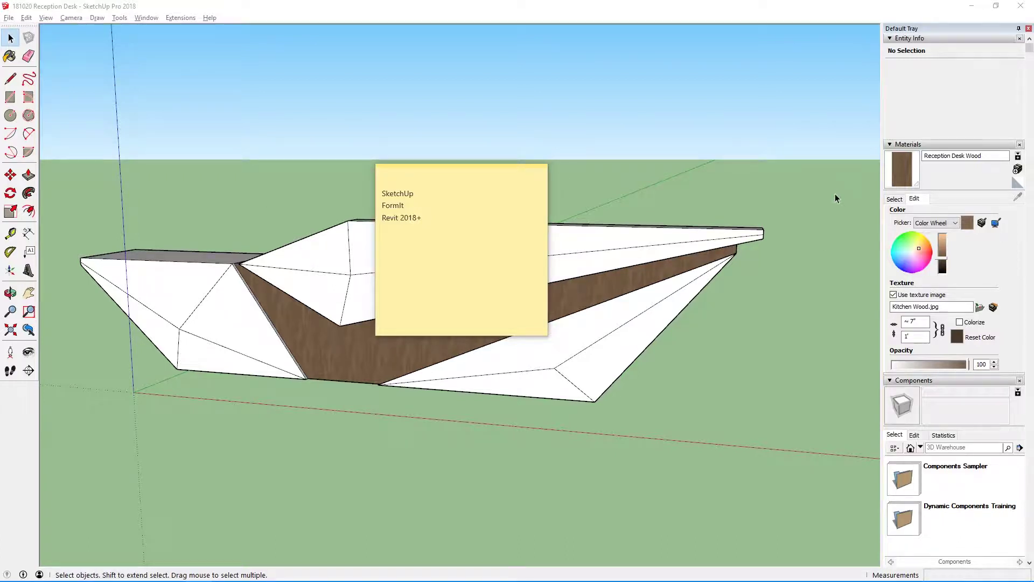
- Orbit and zoom around the Kitchen Wood-banded desk in SketchUp to view it from above
click(803, 192)
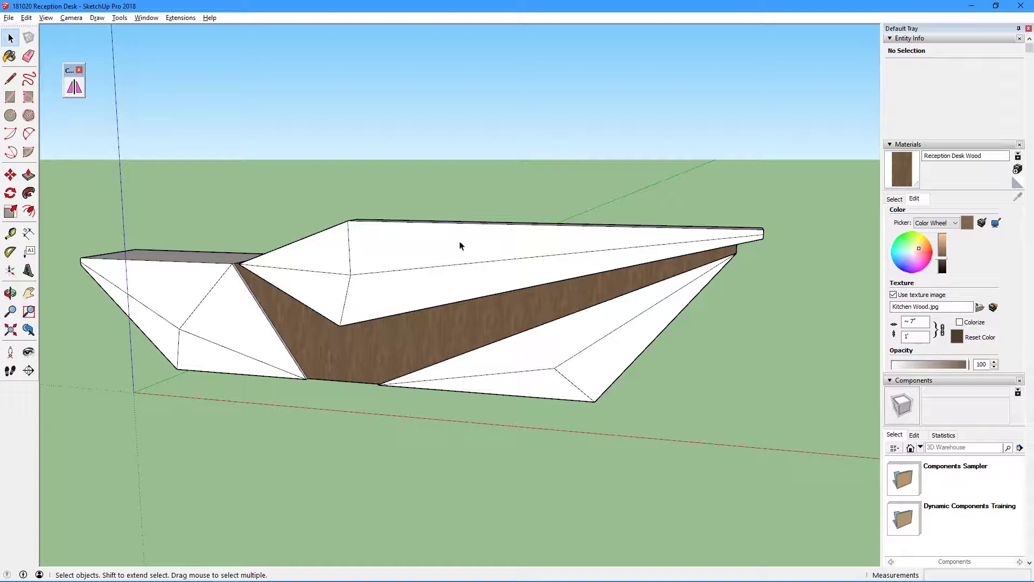
key(o)
drag(640, 230, 775, 302)
key(space)
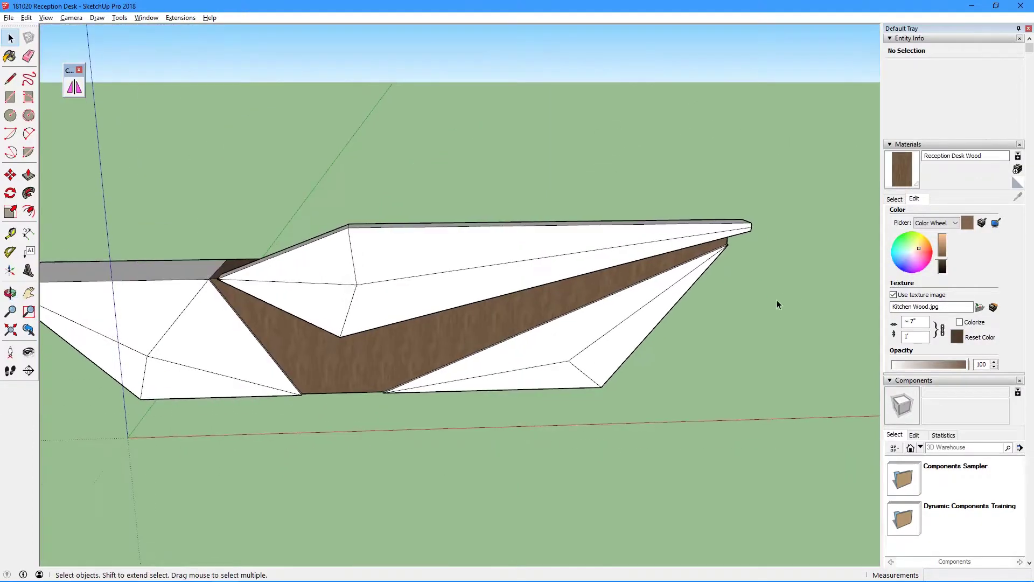
middle_drag(776, 302, 377, 215)
scroll(148, 261, up, 5)
scroll(612, 157, down, 3)
- Use Save As to overwrite 181020 Reception Desk in the 181020 Tutorial folder, confirming replacement
click(9, 17)
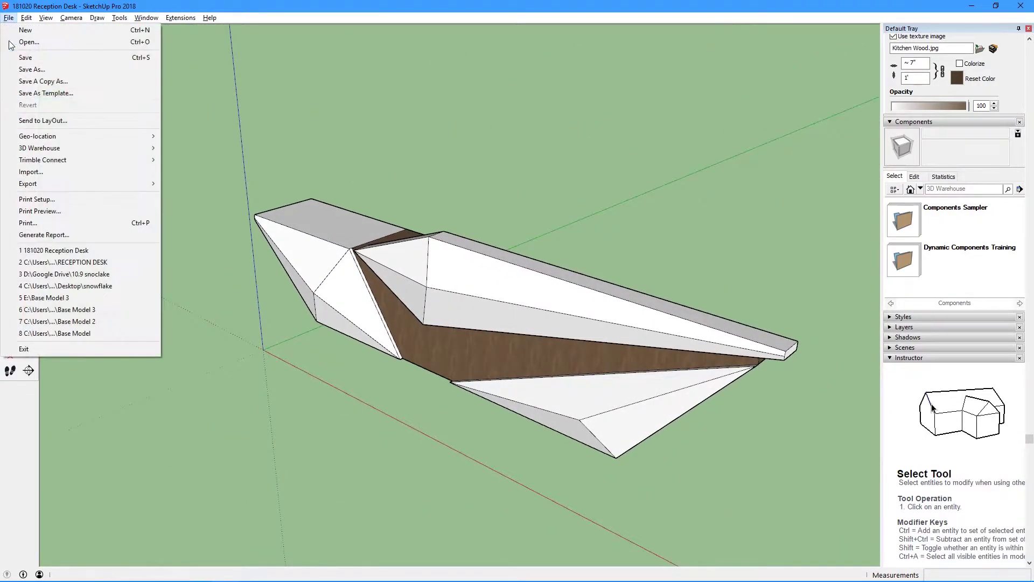
click(60, 72)
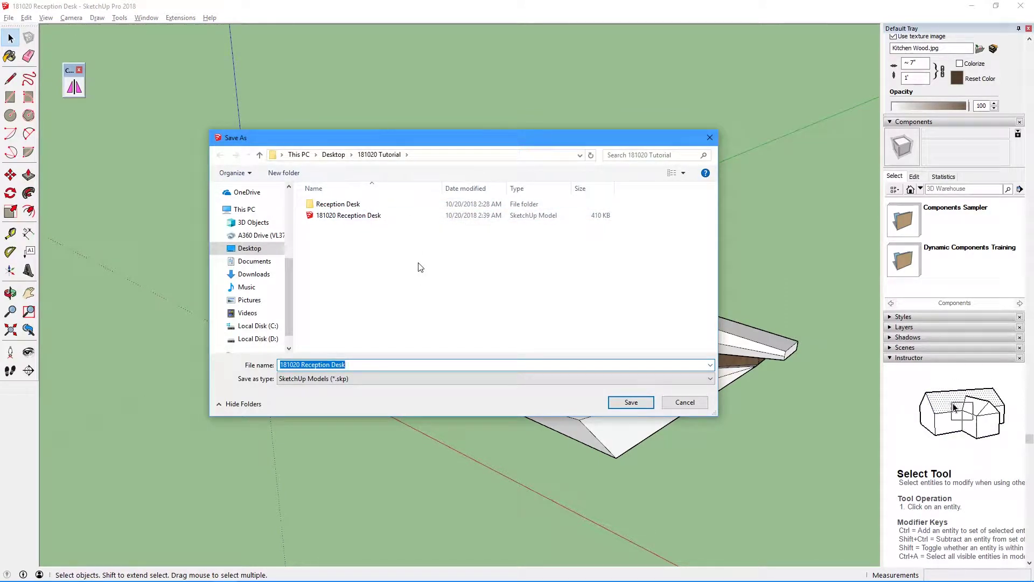
click(345, 216)
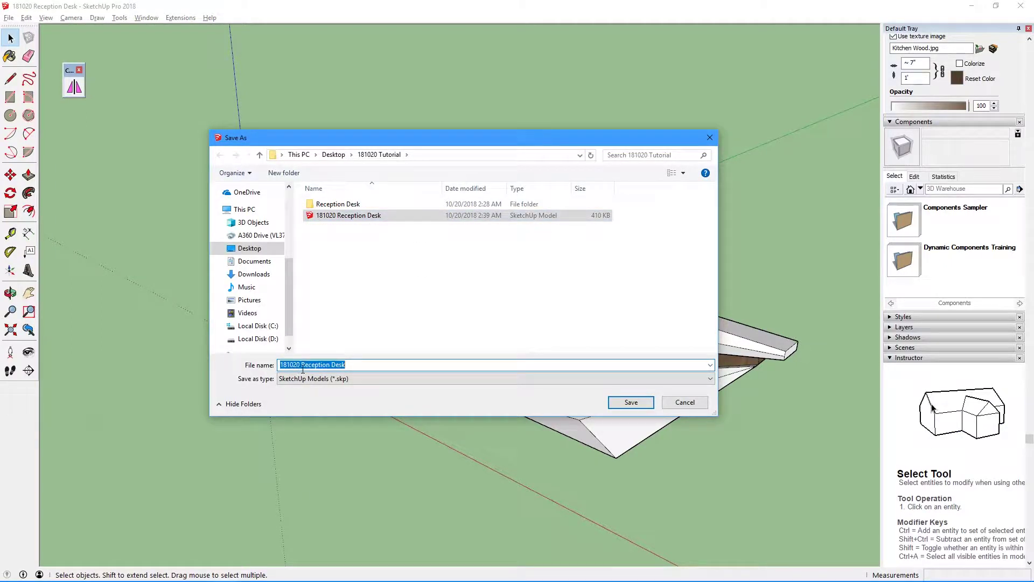
drag(301, 365, 345, 365)
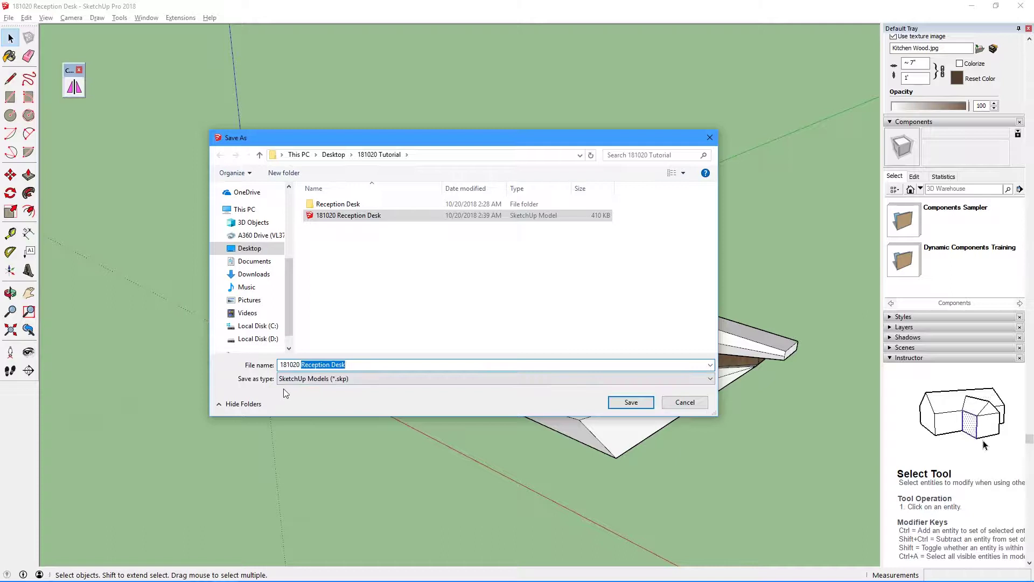
click(631, 402)
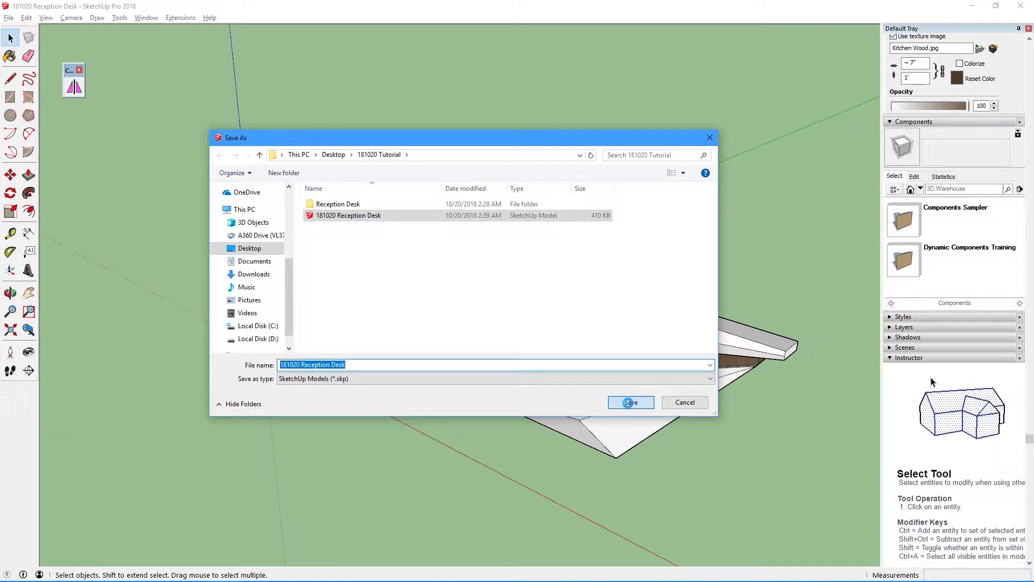
click(541, 297)
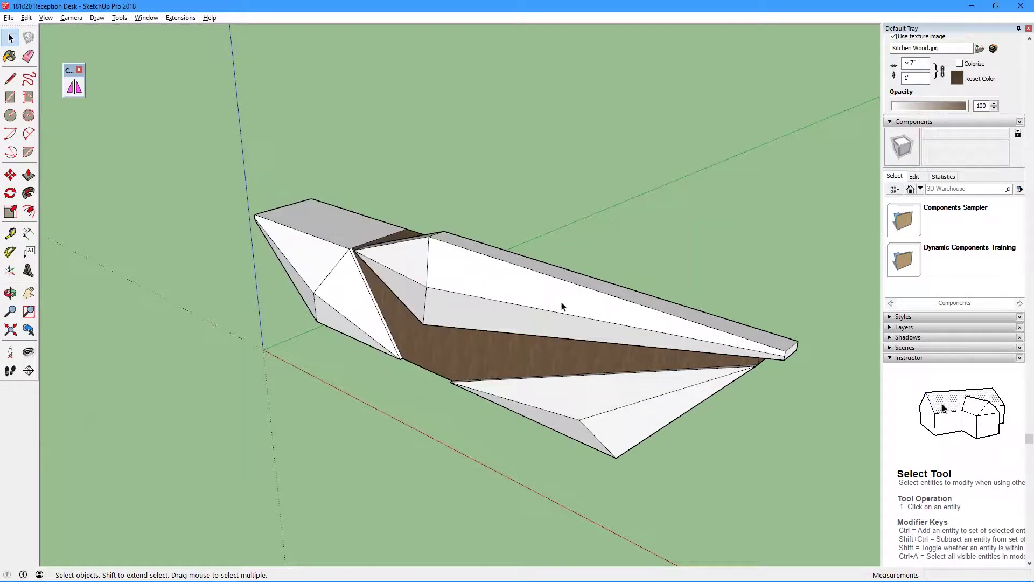
- Switch to FormIt and orbit the empty sketch into a perspective view
key(alt+Tab)
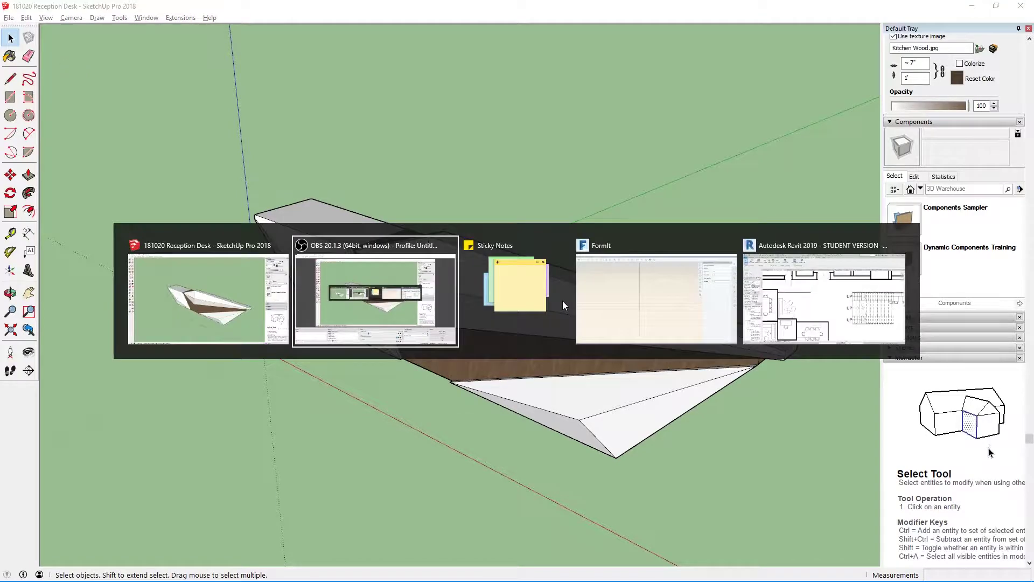
key(alt+Tab)
key(alt+Tab)
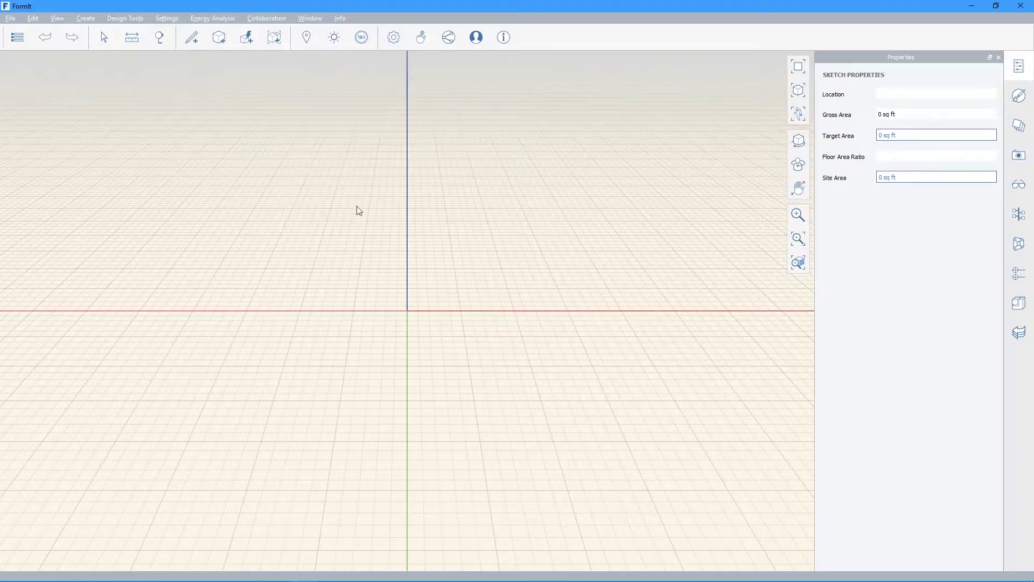
middle_drag(357, 208, 304, 285)
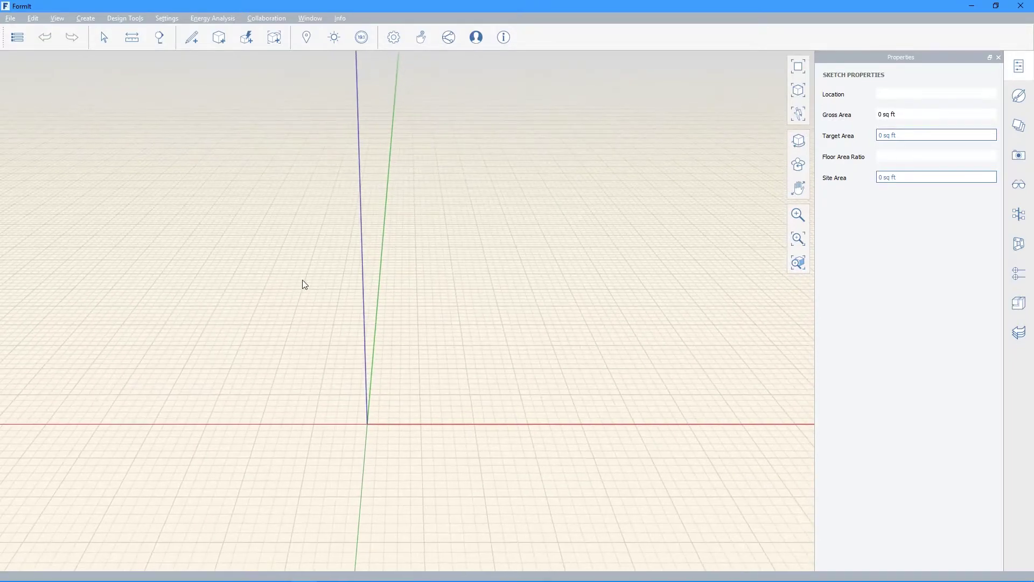
- Import the 181020 Reception Desk SketchUp file as a 3D model
click(10, 18)
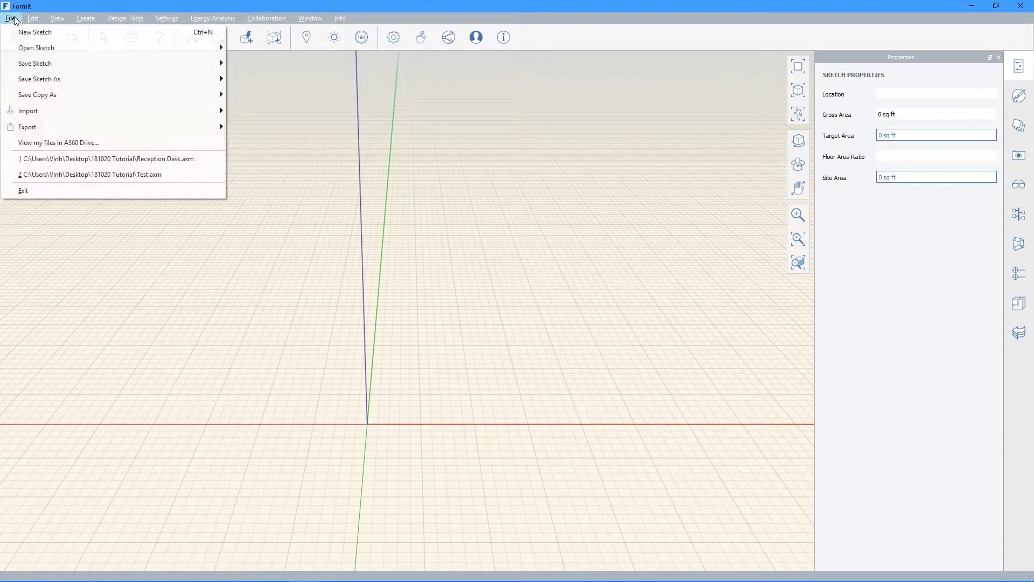
mouse_move(91, 115)
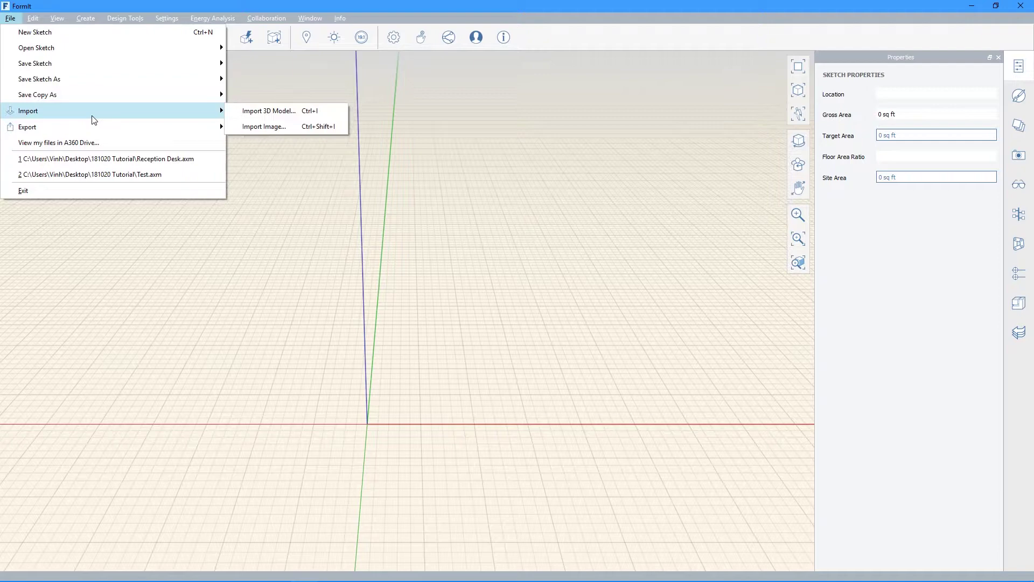
click(265, 114)
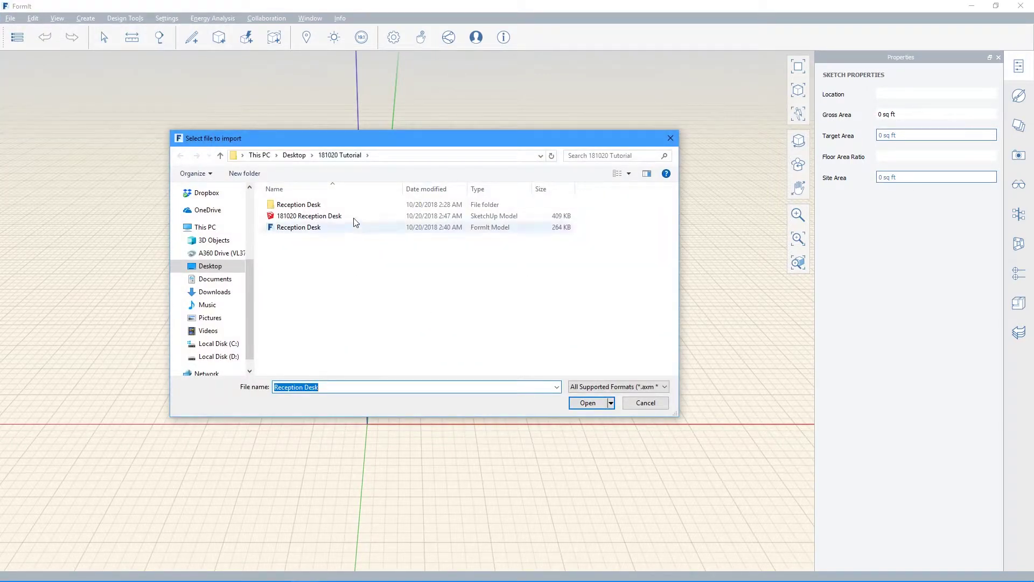
click(323, 216)
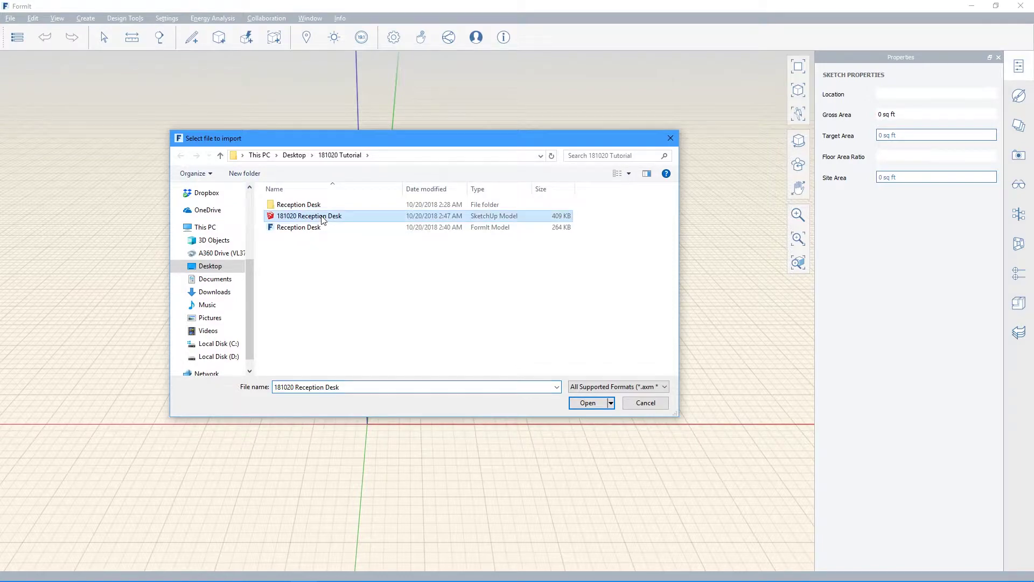
double_click(294, 218)
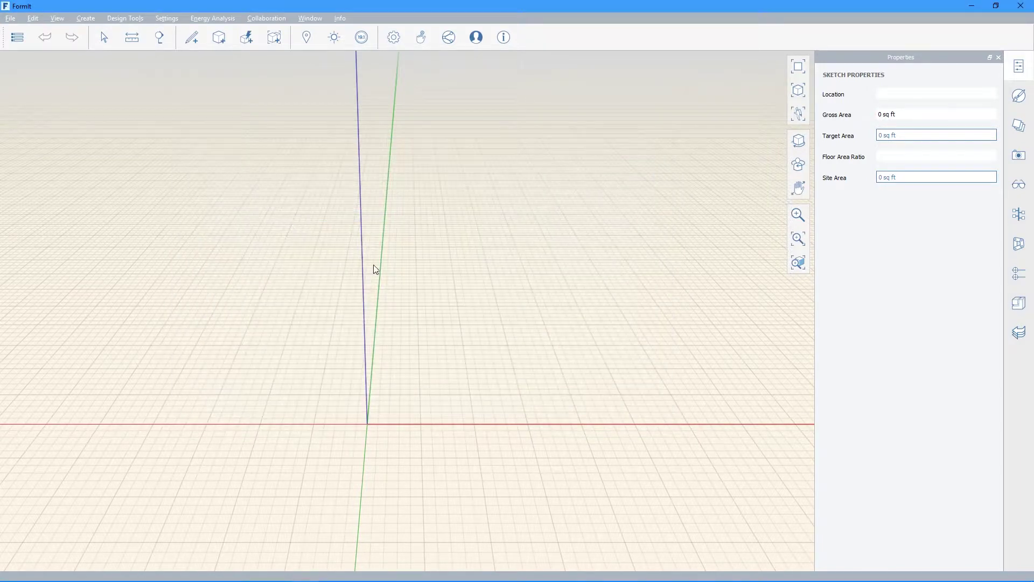
- Zoom into the desk corner to inspect the wood texture, select the desk, then zoom out and centre it
scroll(404, 437, up, 10)
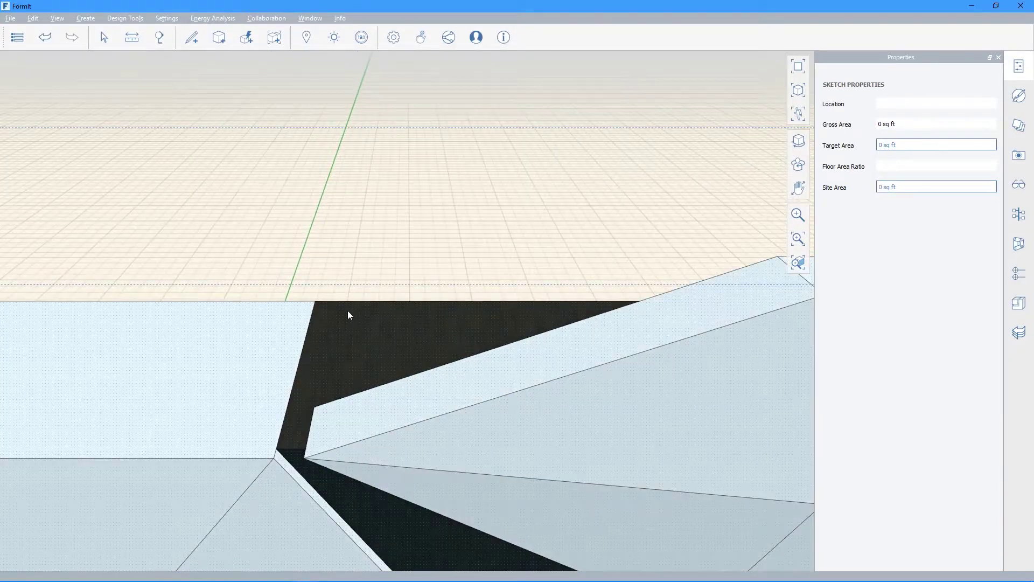
scroll(353, 392, up, 5)
scroll(289, 449, up, 2)
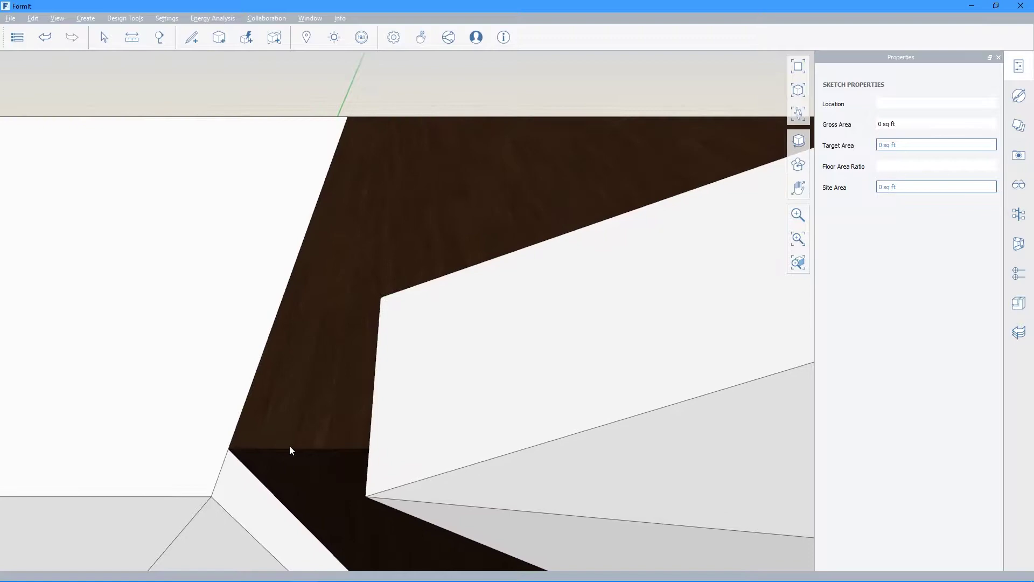
click(290, 449)
scroll(408, 175, down, 10)
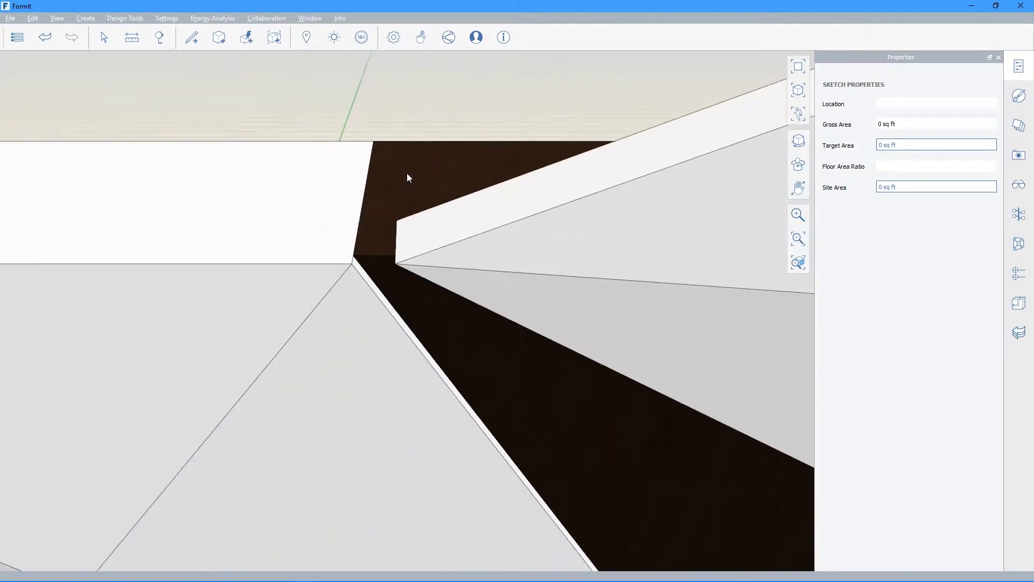
scroll(464, 351, down, 5)
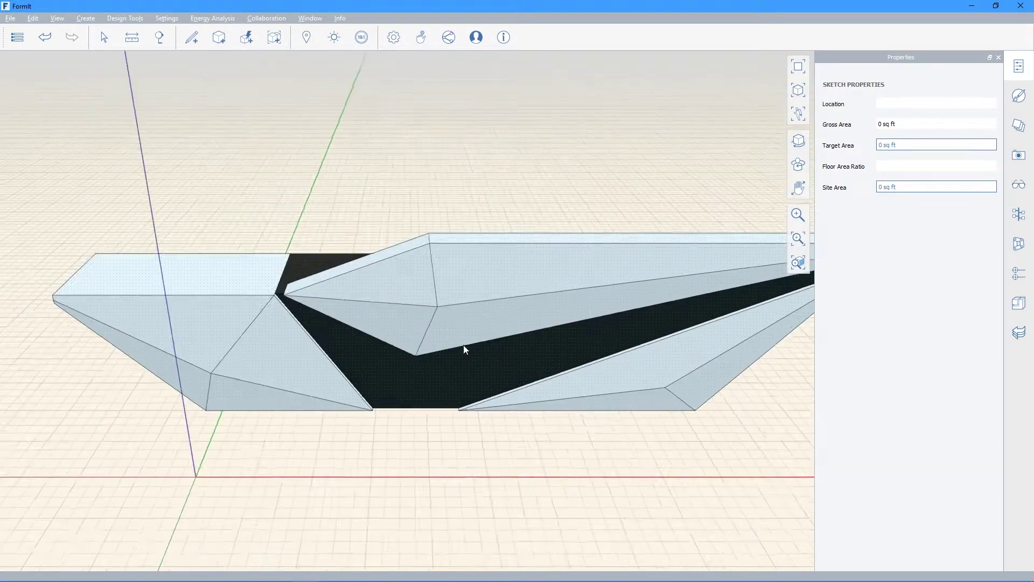
middle_drag(544, 419, 517, 358)
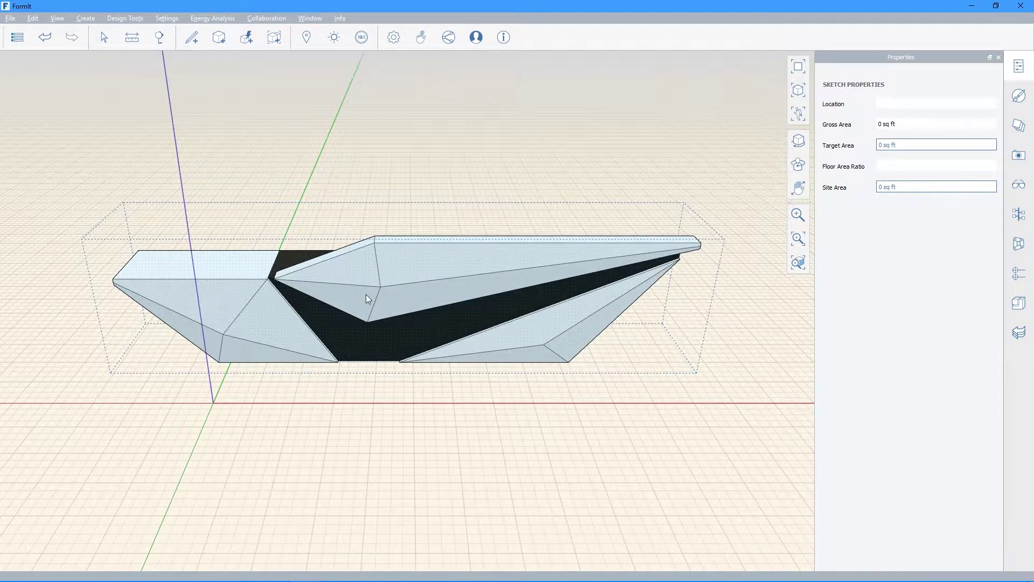
- Edit the desk group, change its Category to Generic Models, and finish the group edit
click(386, 277)
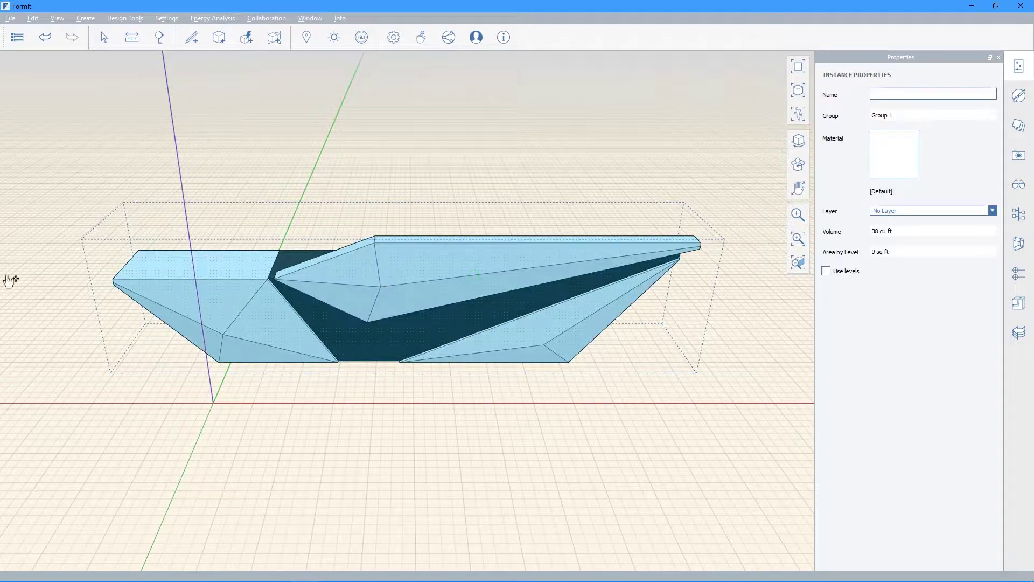
right_click(379, 275)
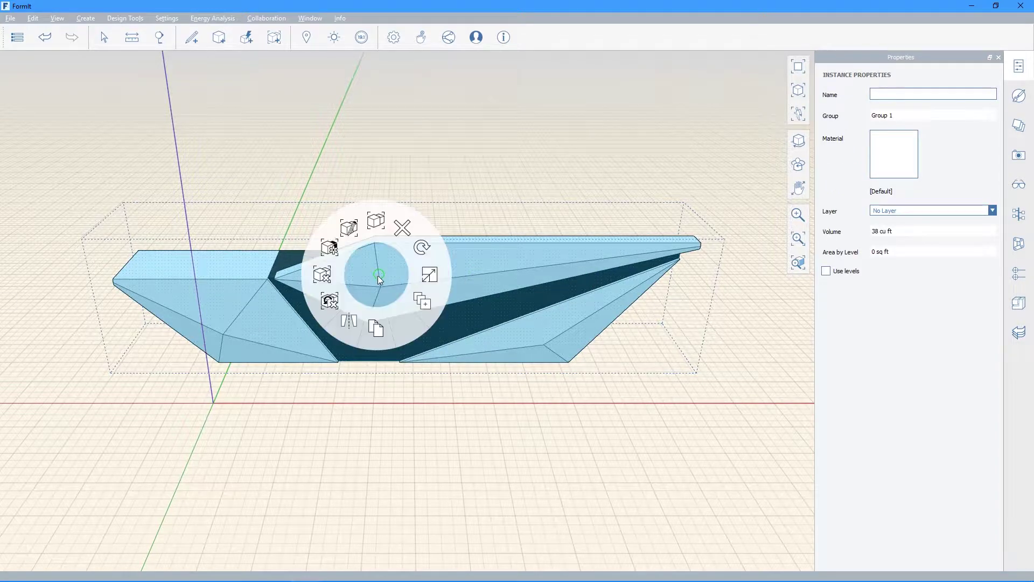
click(353, 234)
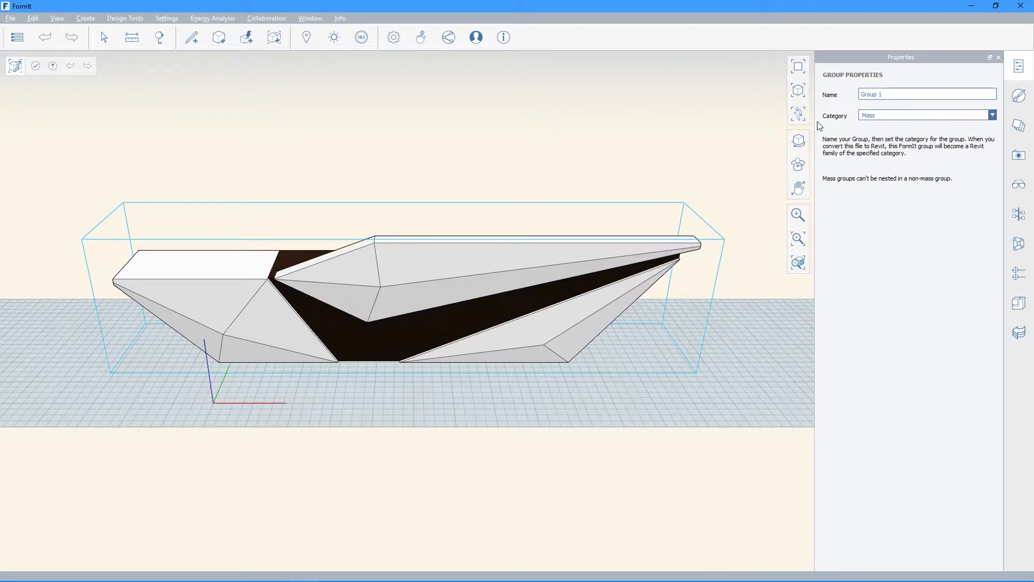
click(890, 116)
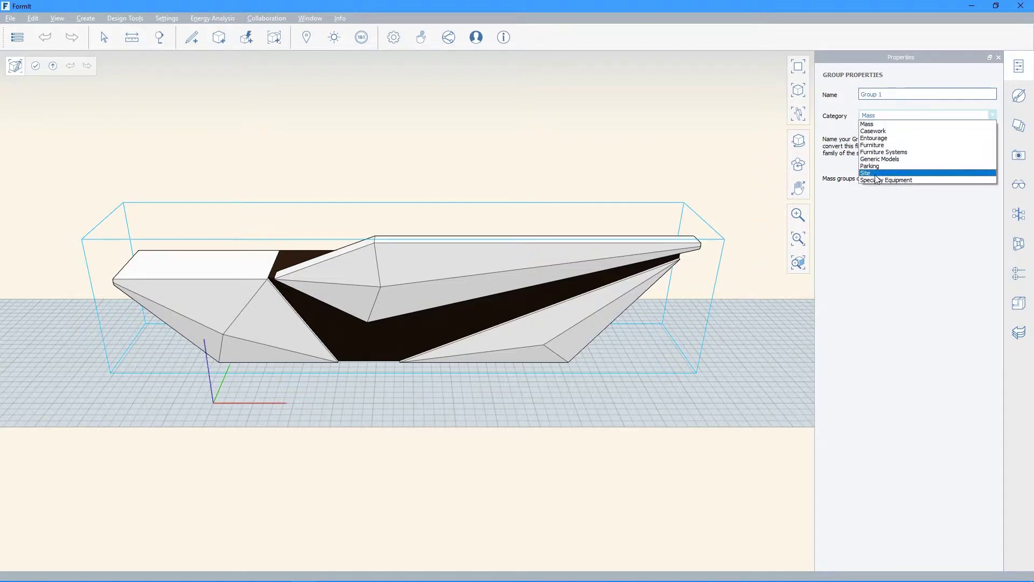
click(887, 159)
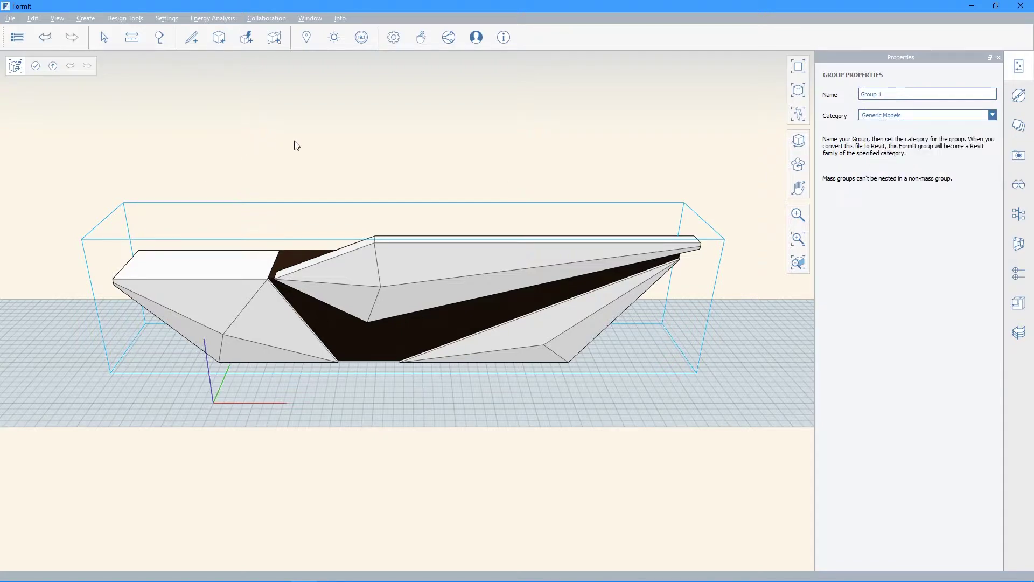
click(36, 67)
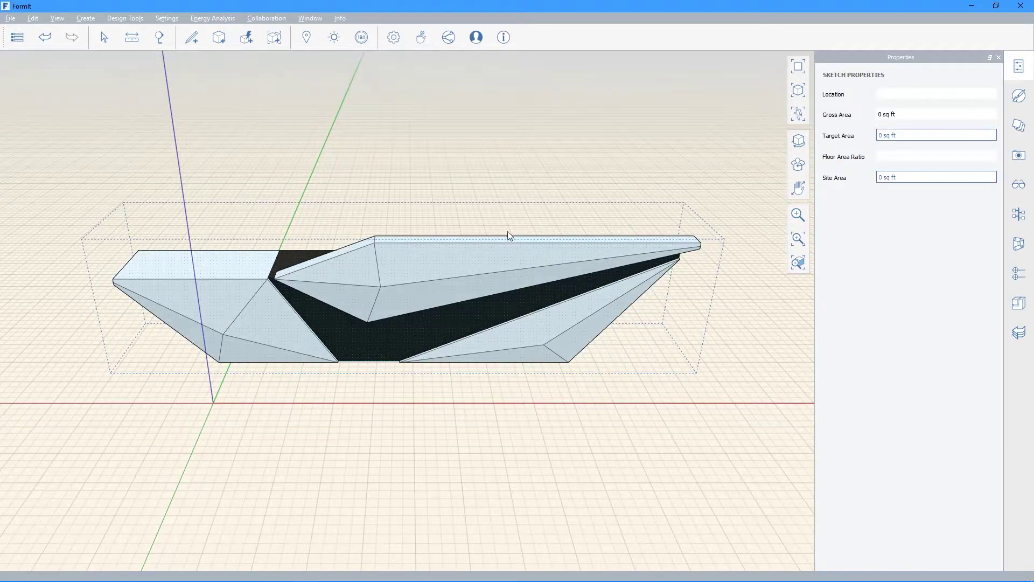
- Save the sketch locally over Reception Desk.axm, confirming the replacement
scroll(504, 232, down, 2)
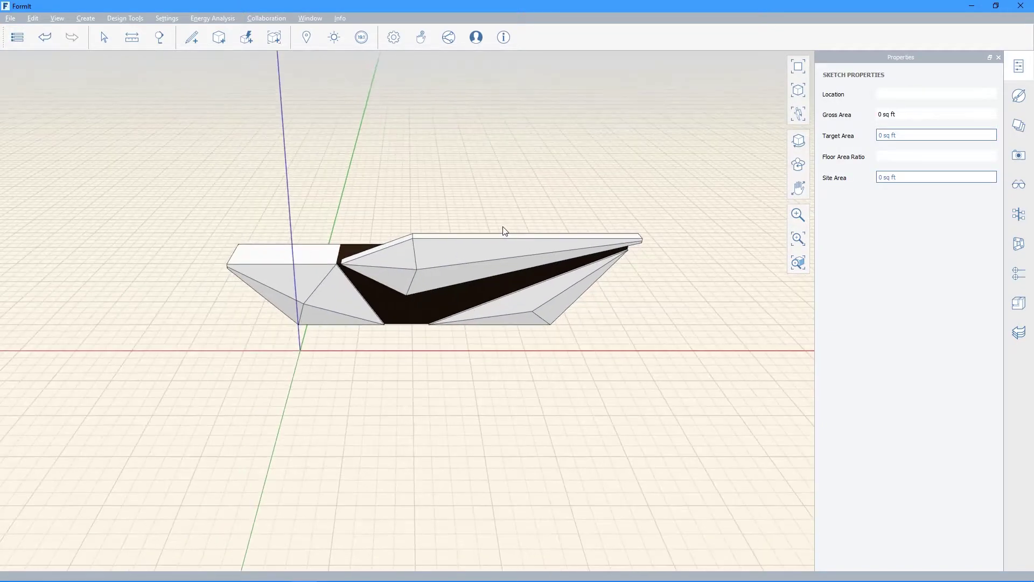
click(11, 18)
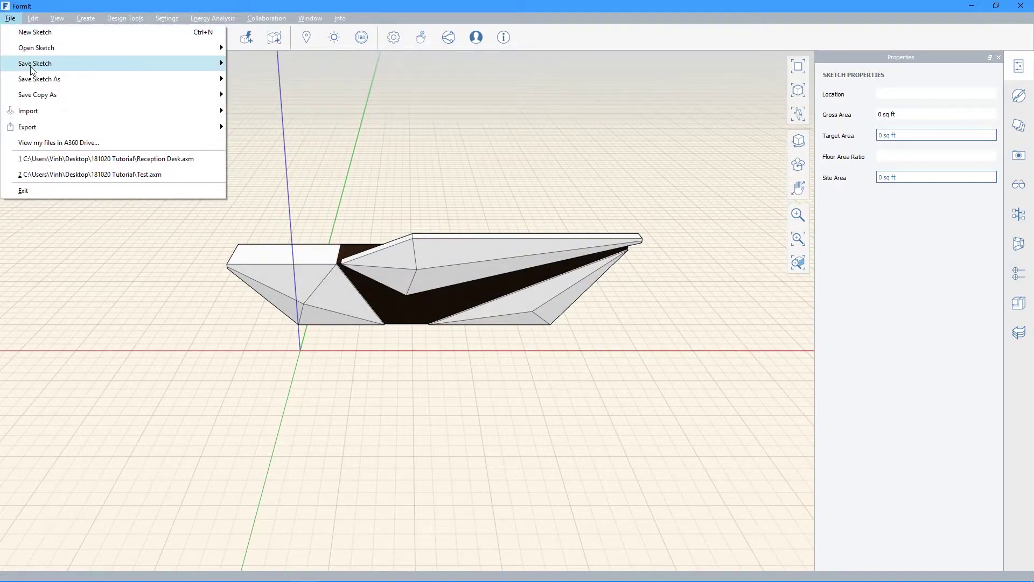
mouse_move(49, 79)
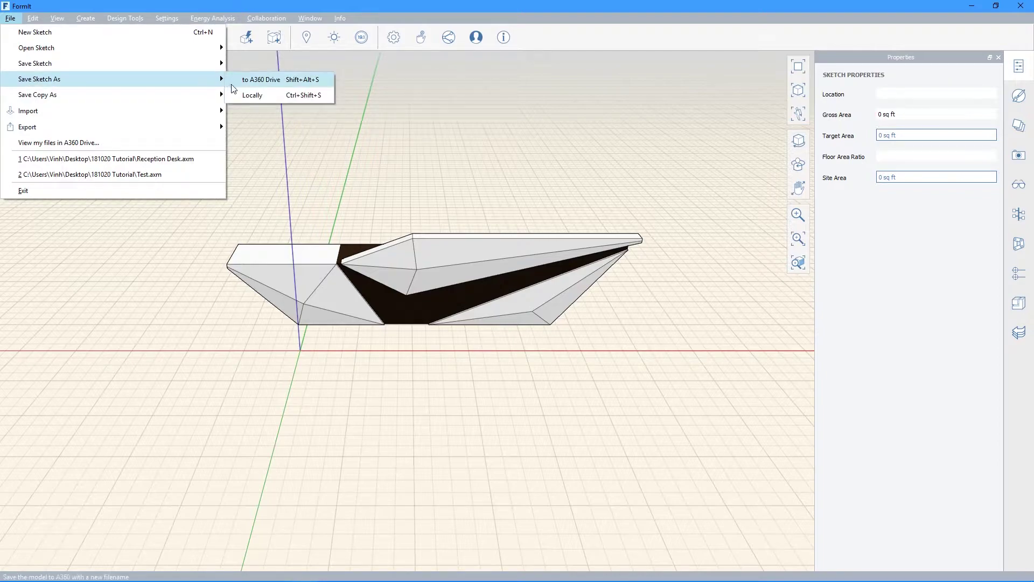
click(243, 92)
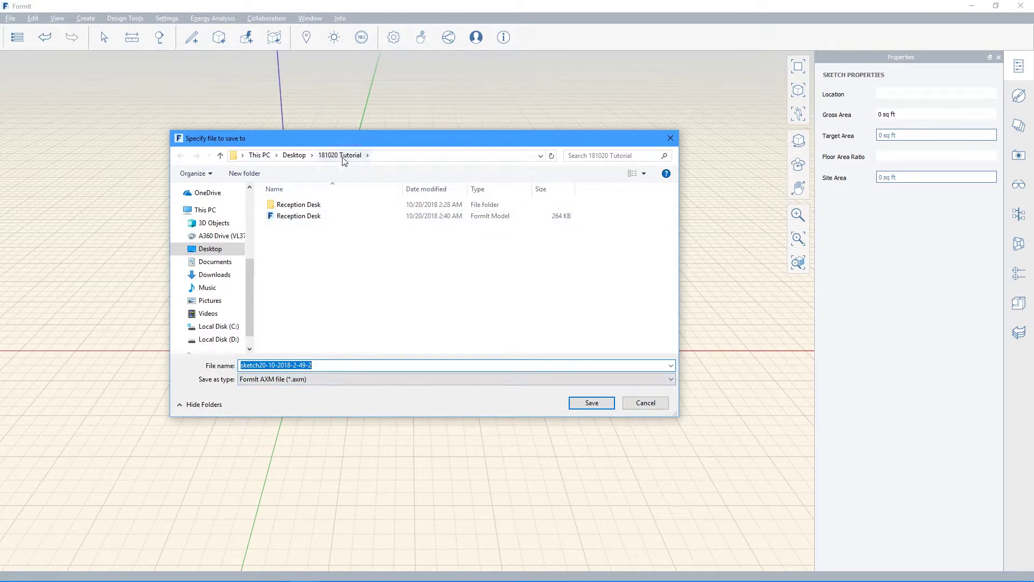
click(340, 218)
drag(312, 364, 243, 365)
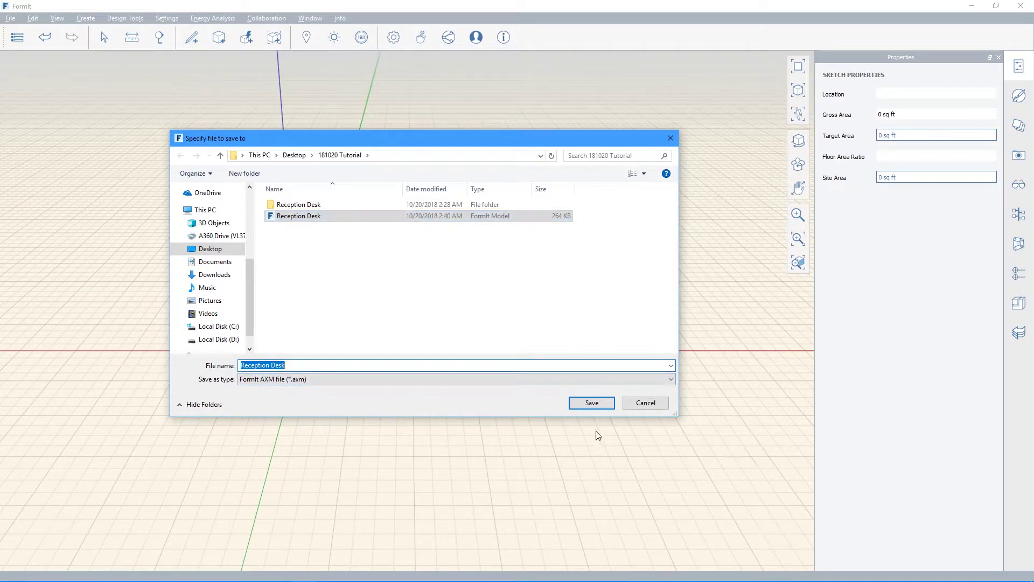
click(592, 403)
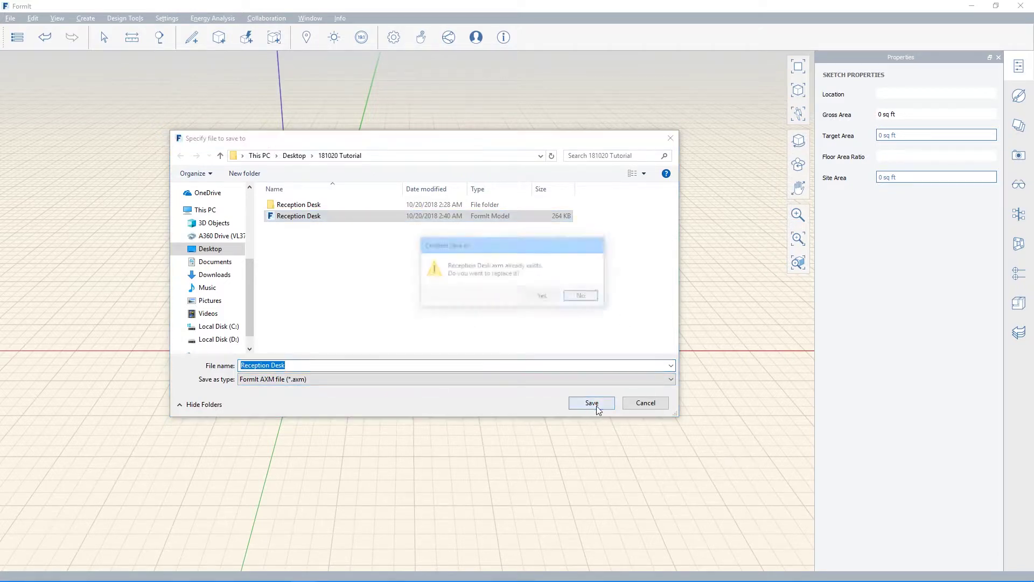
click(533, 298)
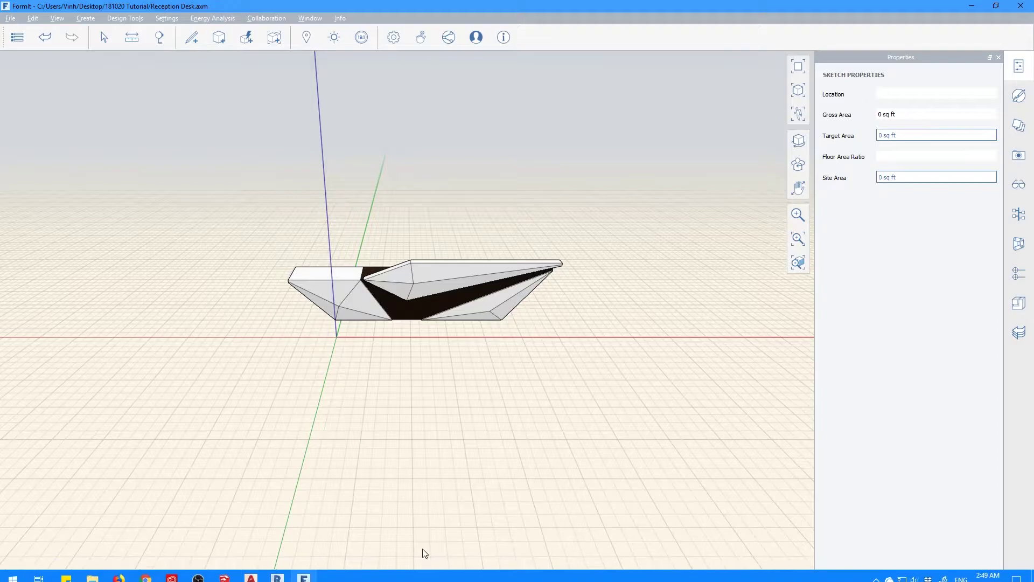
key(alt+Tab)
key(alt+Tab)
key(alt+Tab)
key(alt+Tab)
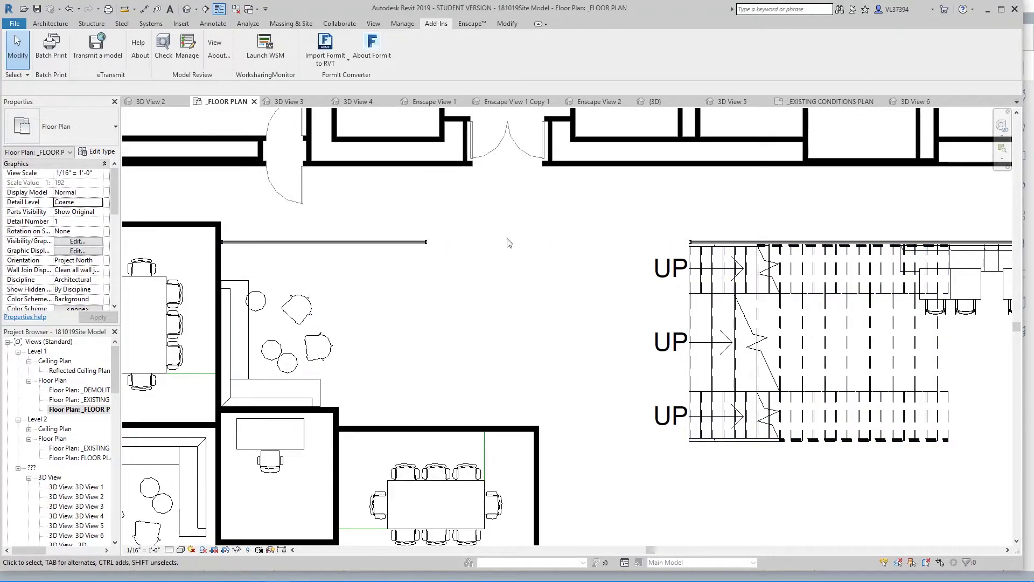
scroll(425, 291, down, 3)
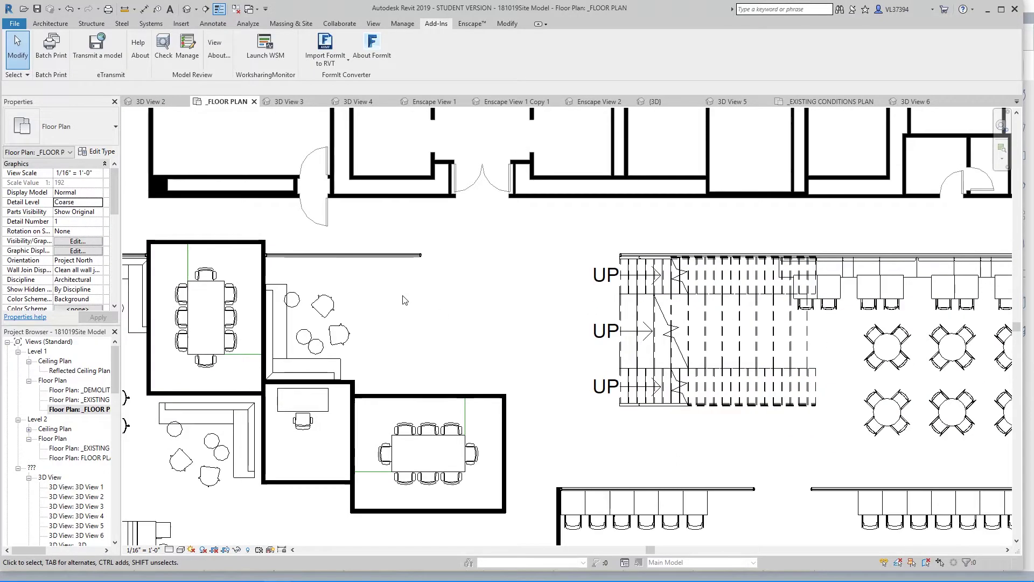
scroll(440, 285, up, 3)
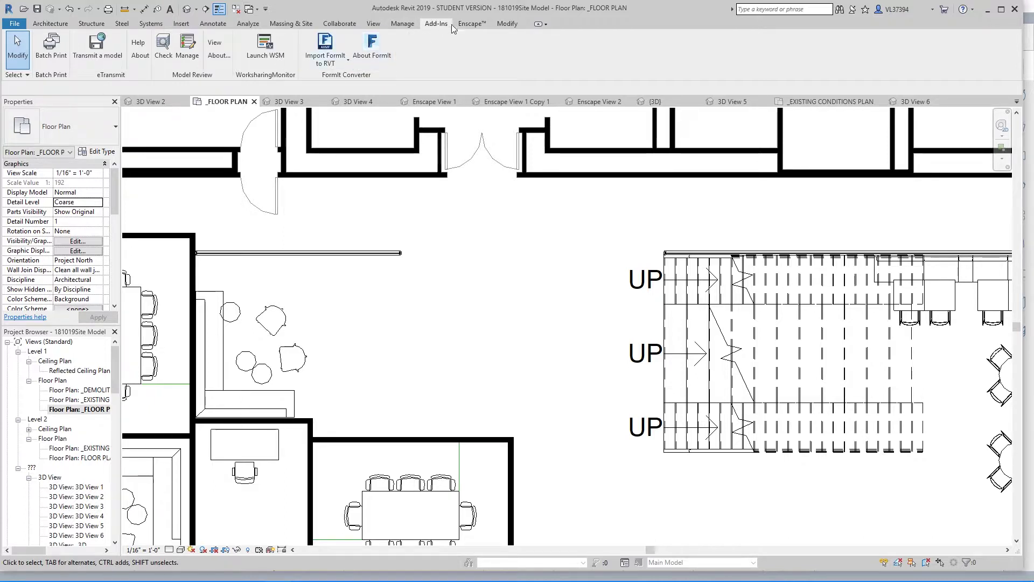
- Run Import FormIt to RVT from the Add-Ins tab and open the Reception Desk sketch
click(343, 64)
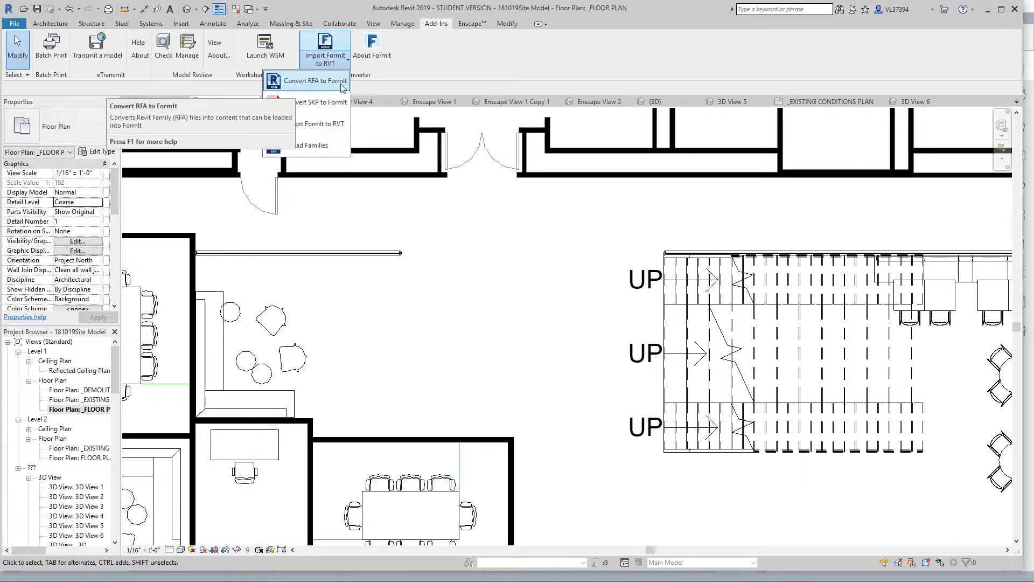
click(344, 63)
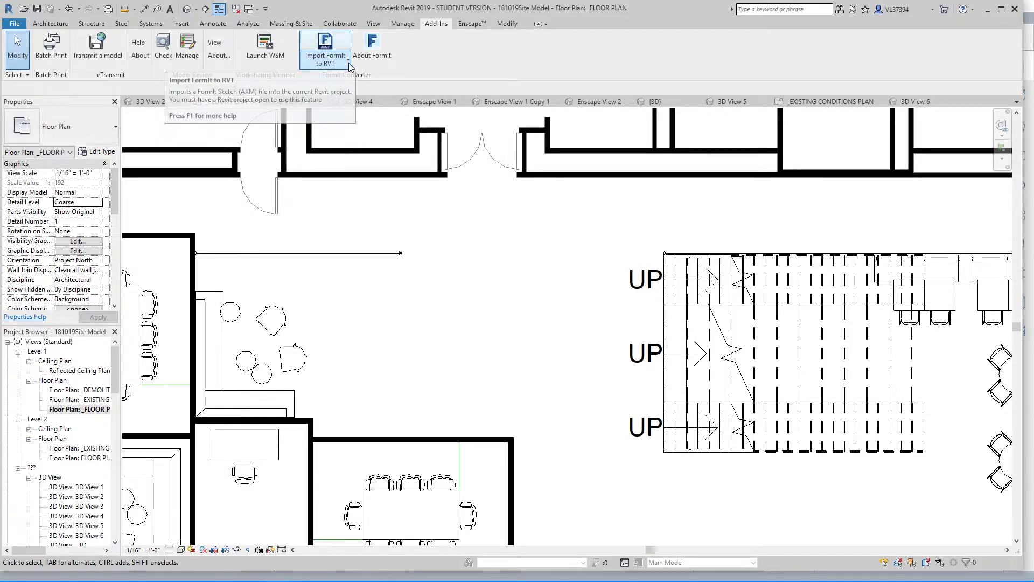
click(349, 65)
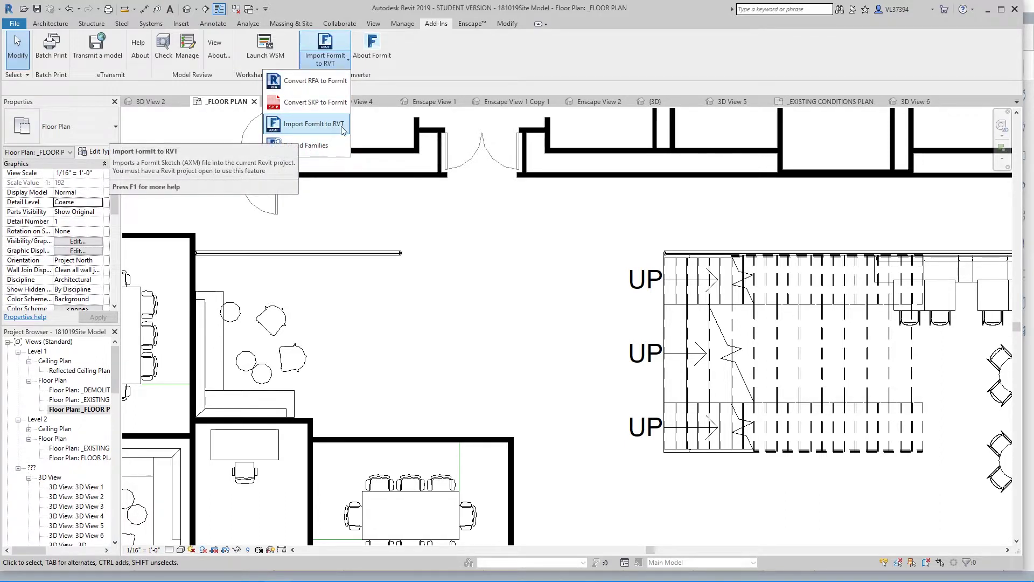
click(294, 131)
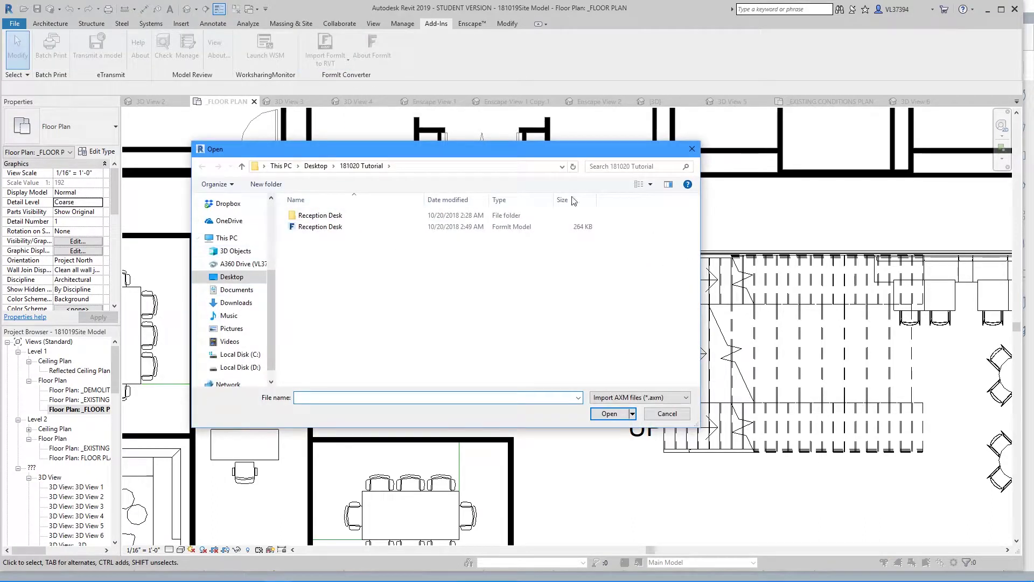
click(329, 231)
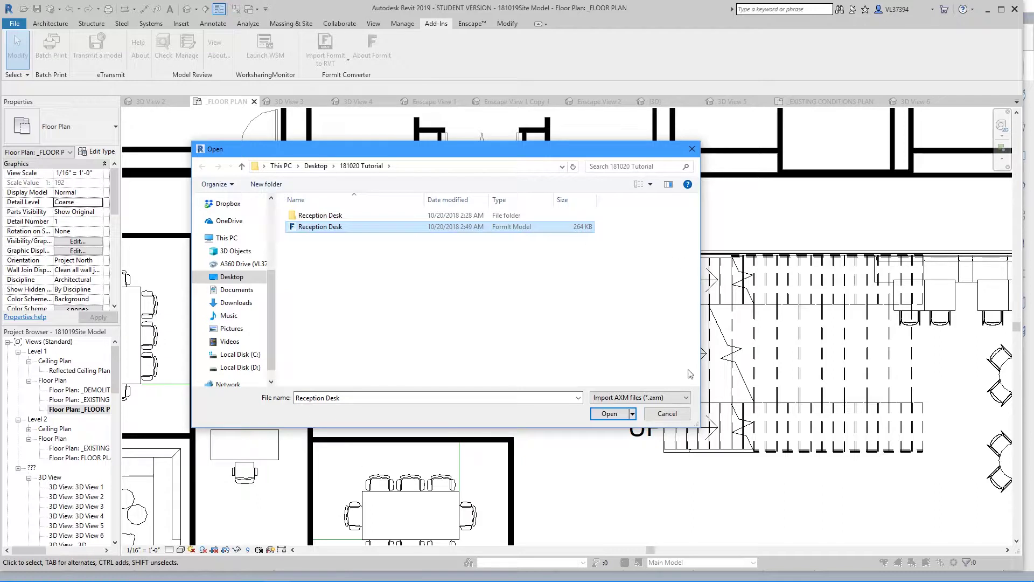
click(598, 414)
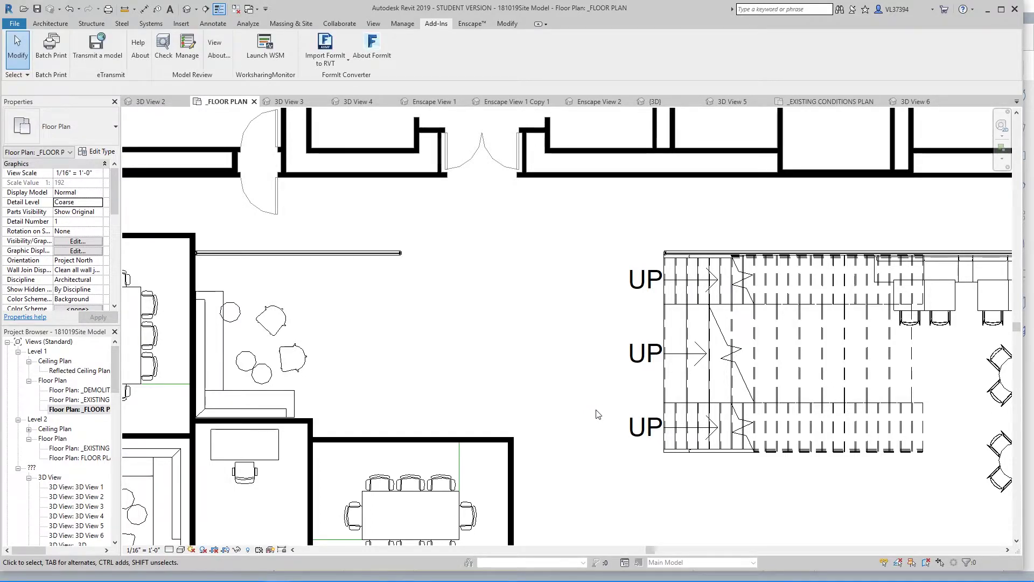
- Place the FormIt_Group_74 component, rotated 180°, in the open area left of the stairs
click(58, 27)
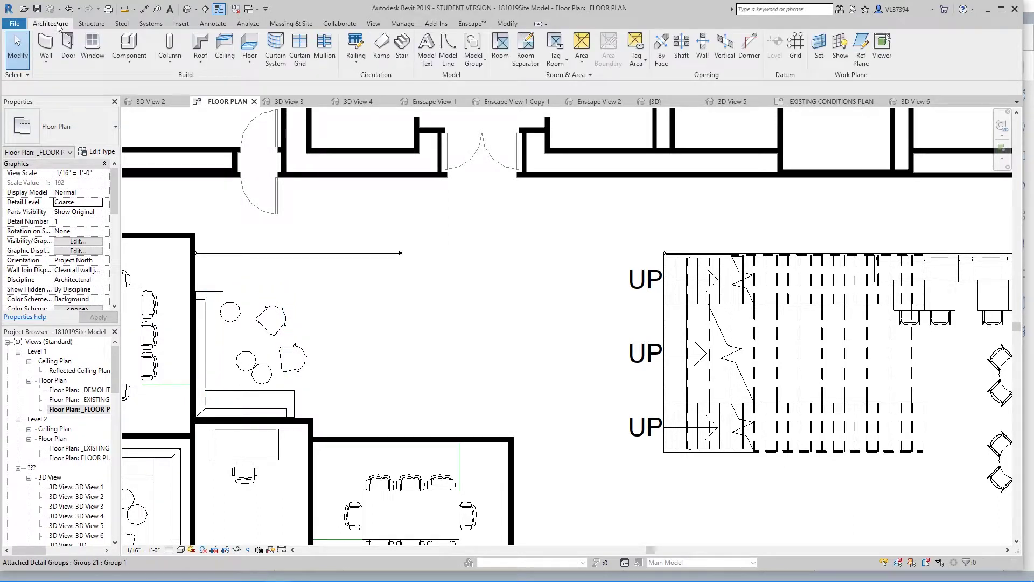
click(130, 46)
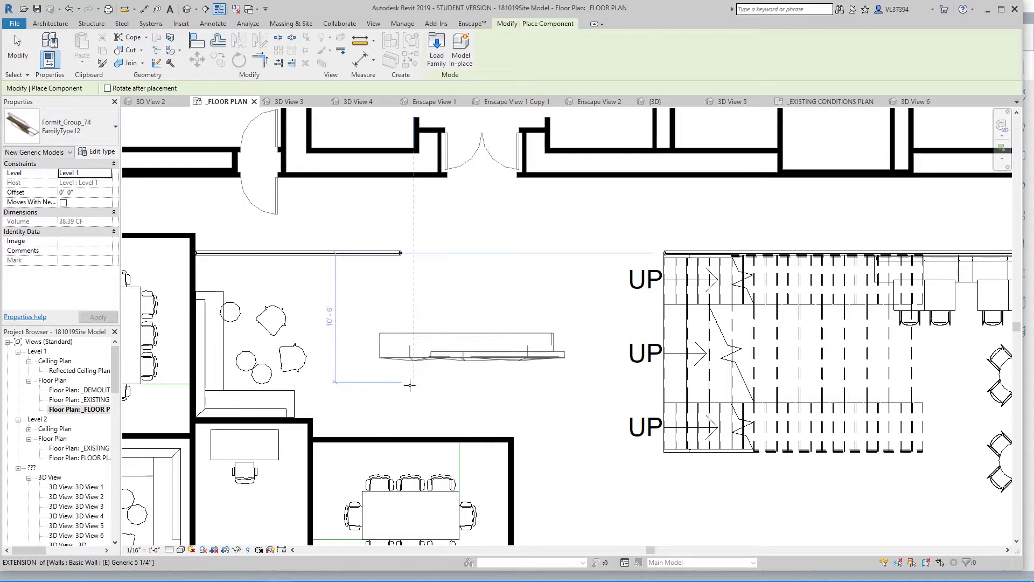
key(space)
key(space)
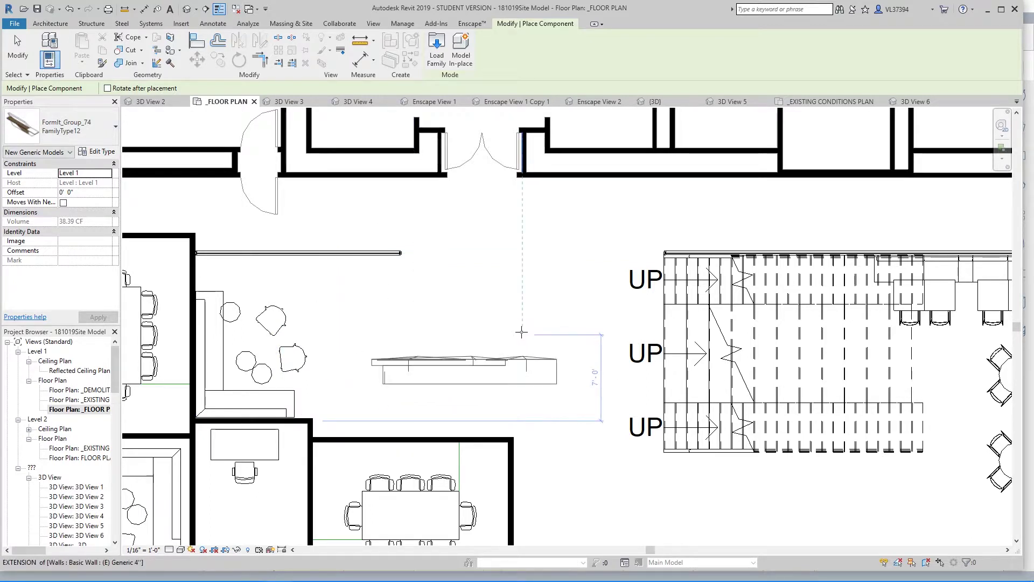
click(526, 297)
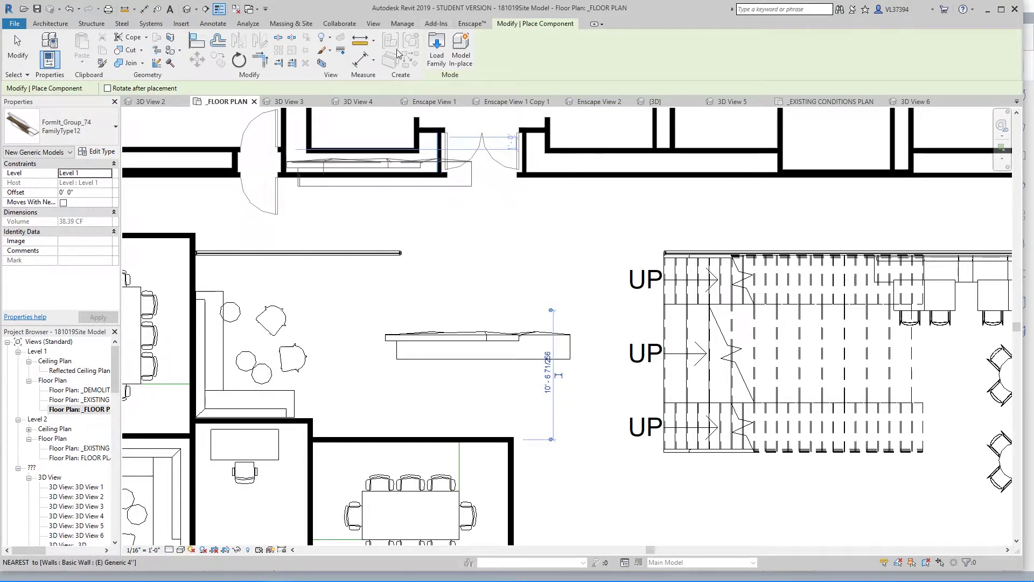
- Create a perspective camera view with its eye point above the desk and target below
click(374, 23)
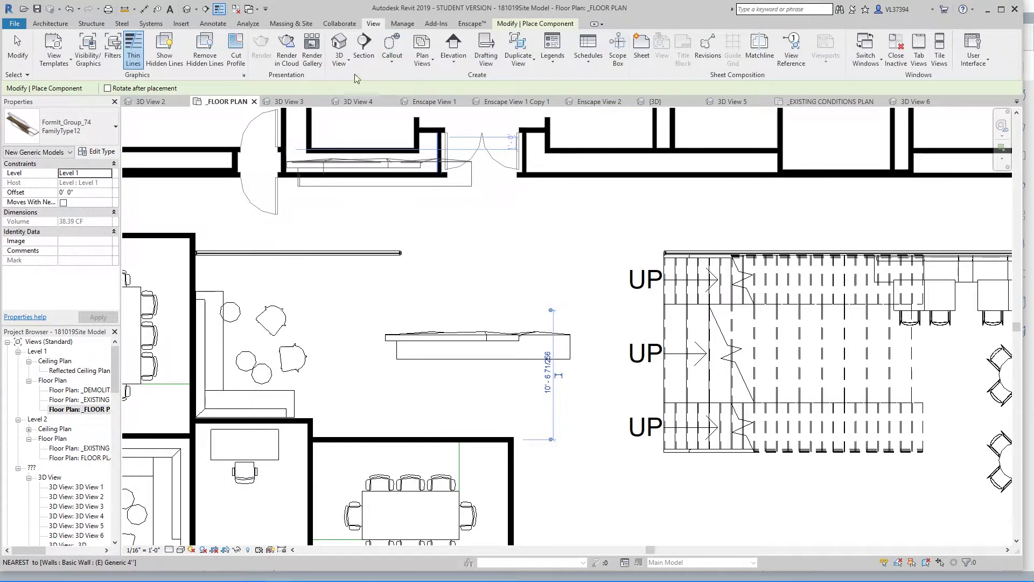
click(345, 60)
click(314, 102)
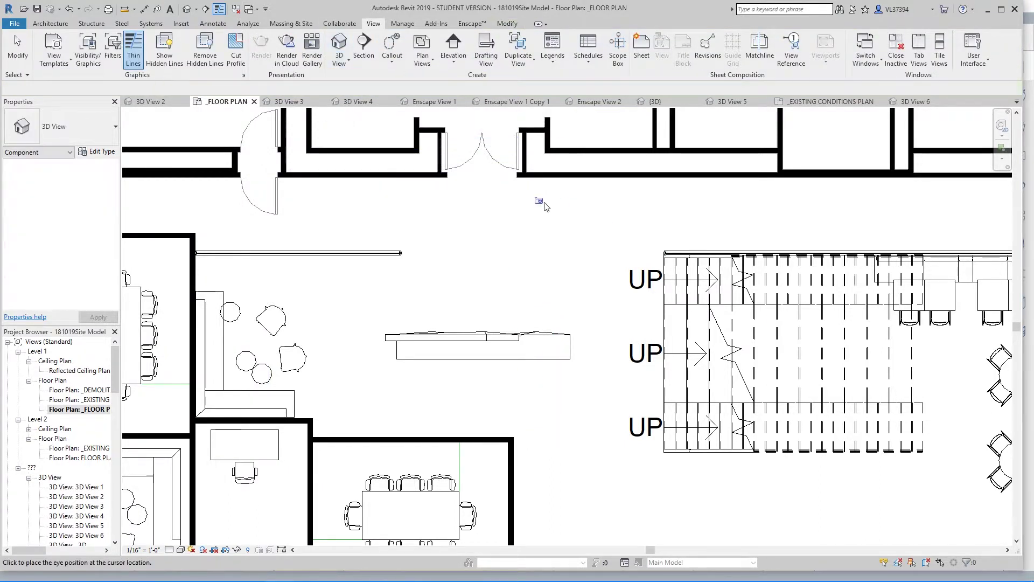
click(568, 203)
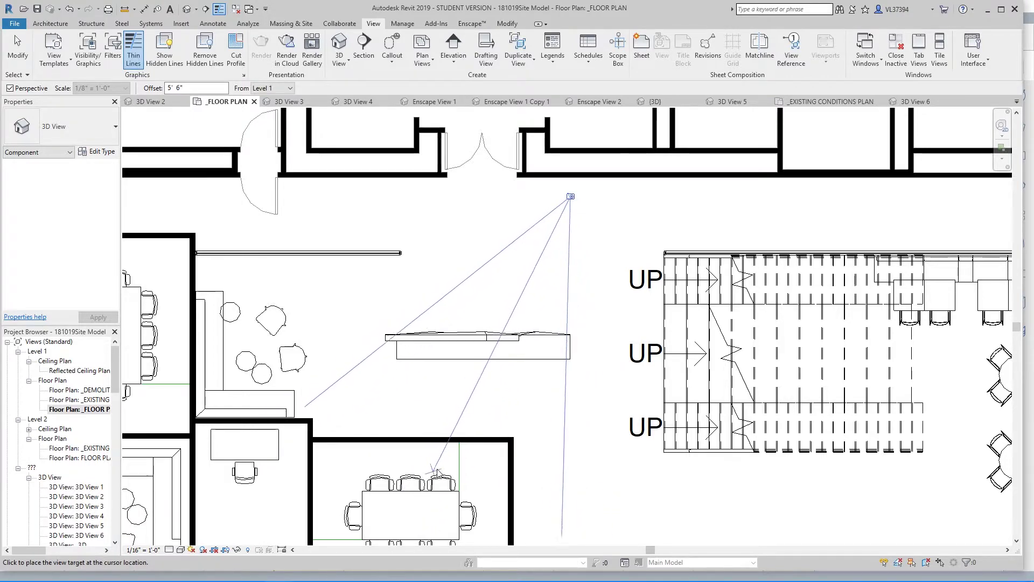
click(396, 519)
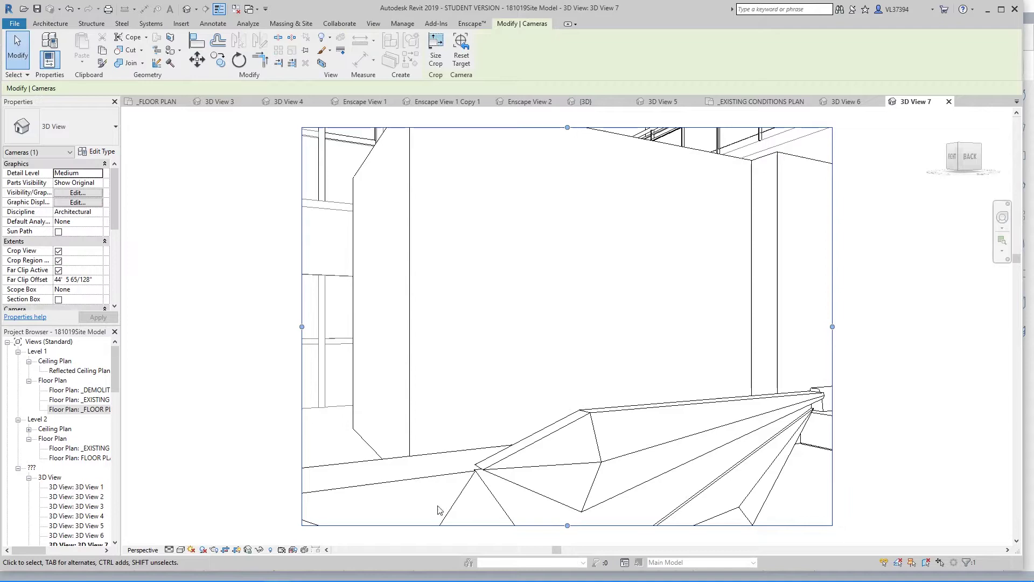
- Extend the camera crop region downward, right and left to frame more of the desk
scroll(528, 381, down, 5)
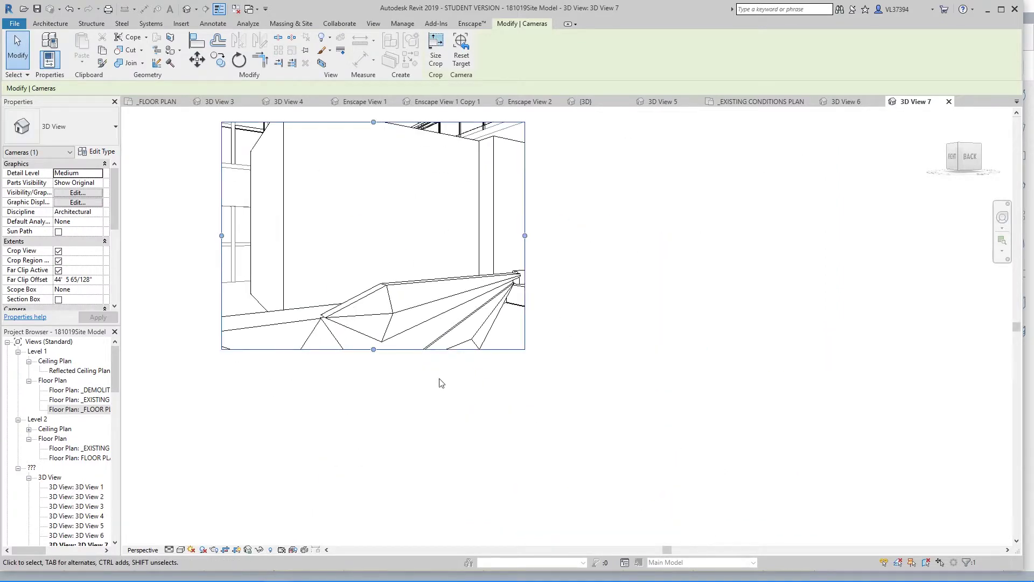
drag(374, 350, 379, 471)
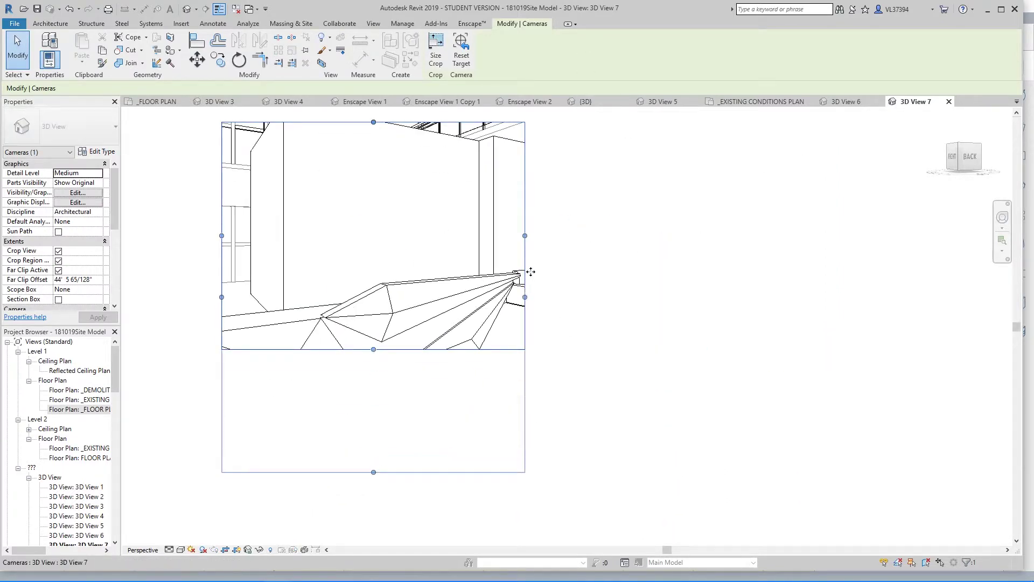
drag(536, 297, 645, 296)
drag(222, 298, 156, 299)
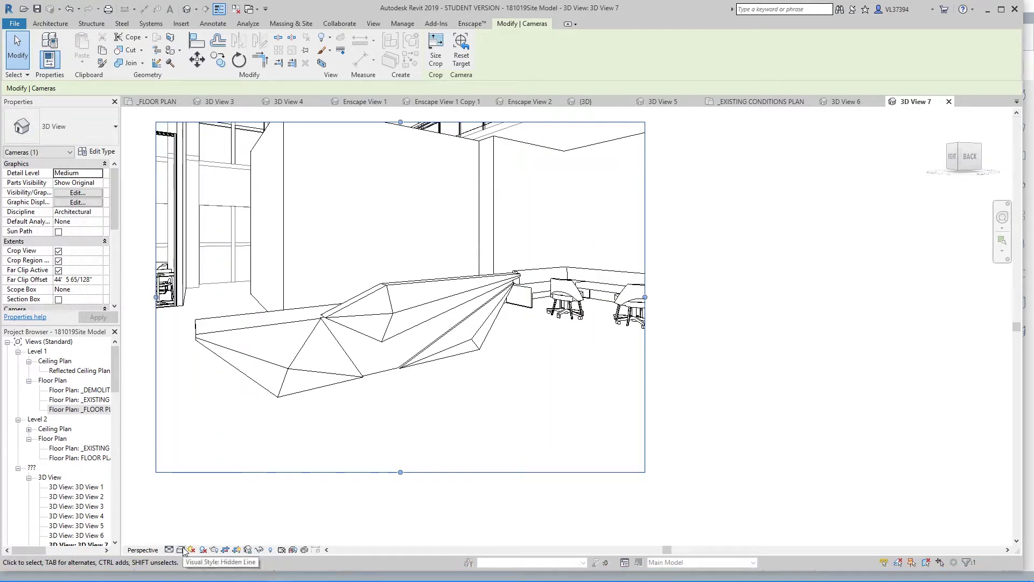
- Switch 3D View 7 to Realistic, zoom in on the wood band, then zoom out and recentre
click(181, 549)
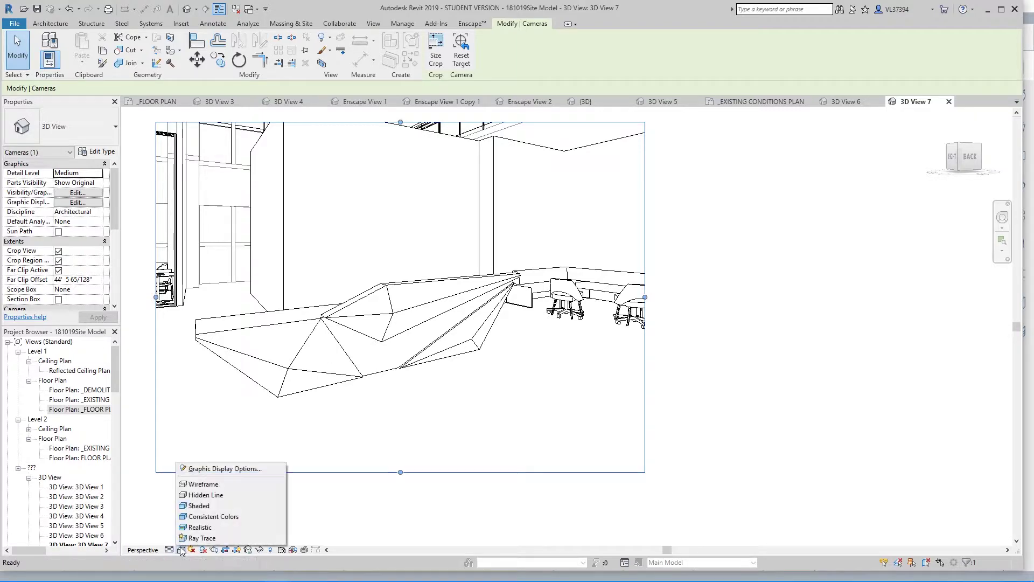
click(227, 527)
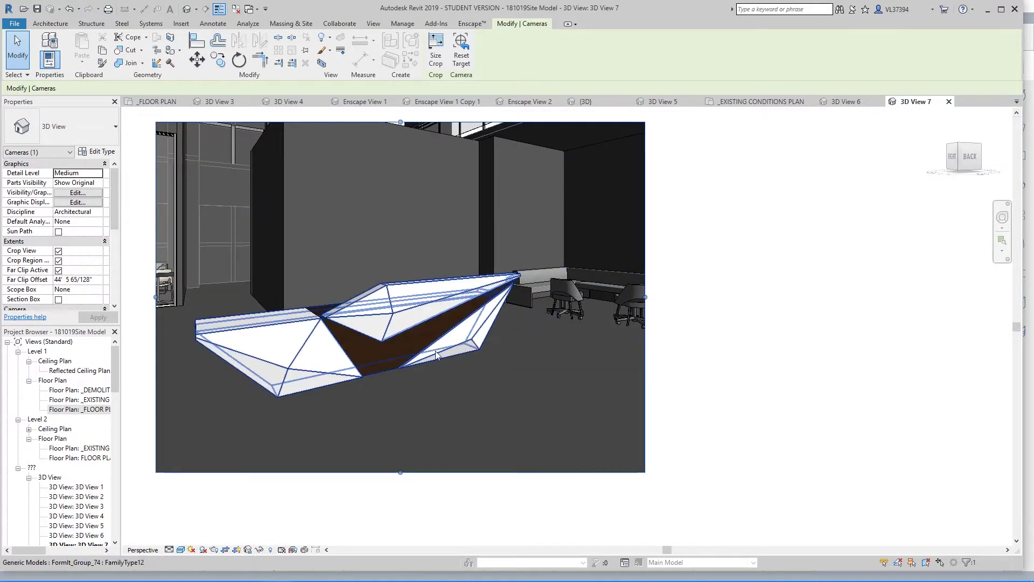
scroll(345, 337, up, 5)
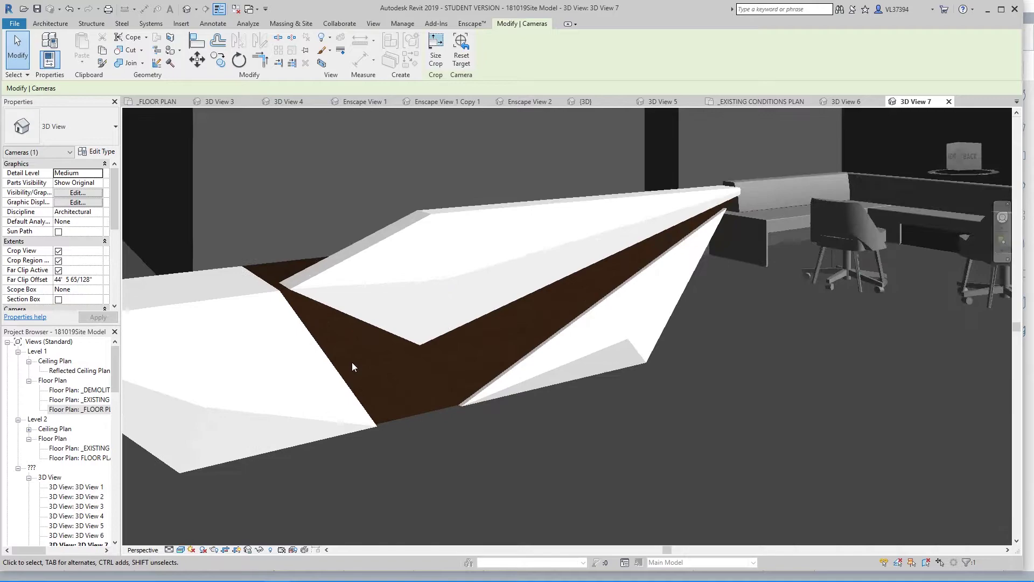
scroll(352, 364, up, 3)
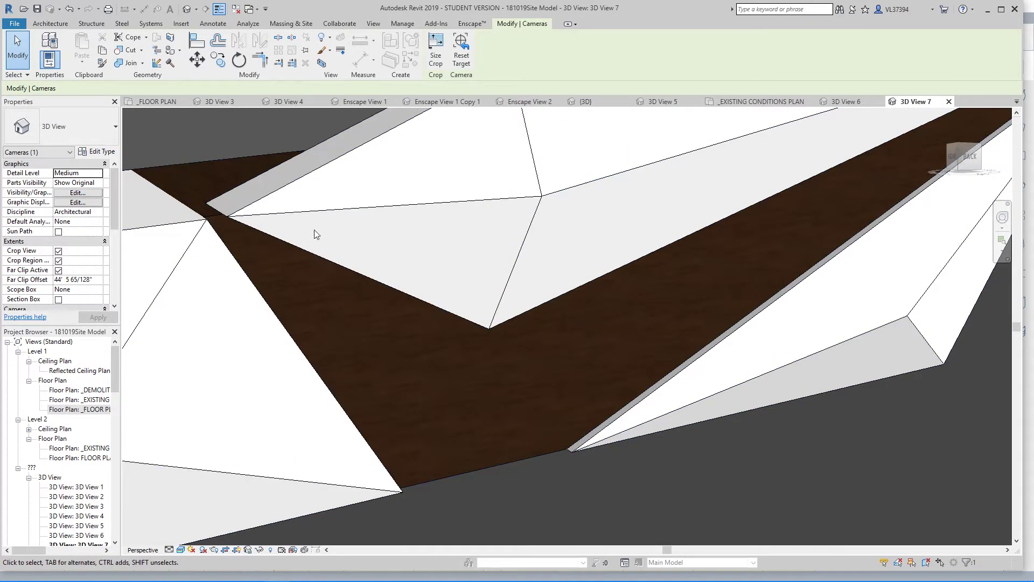
scroll(315, 229, up, 2)
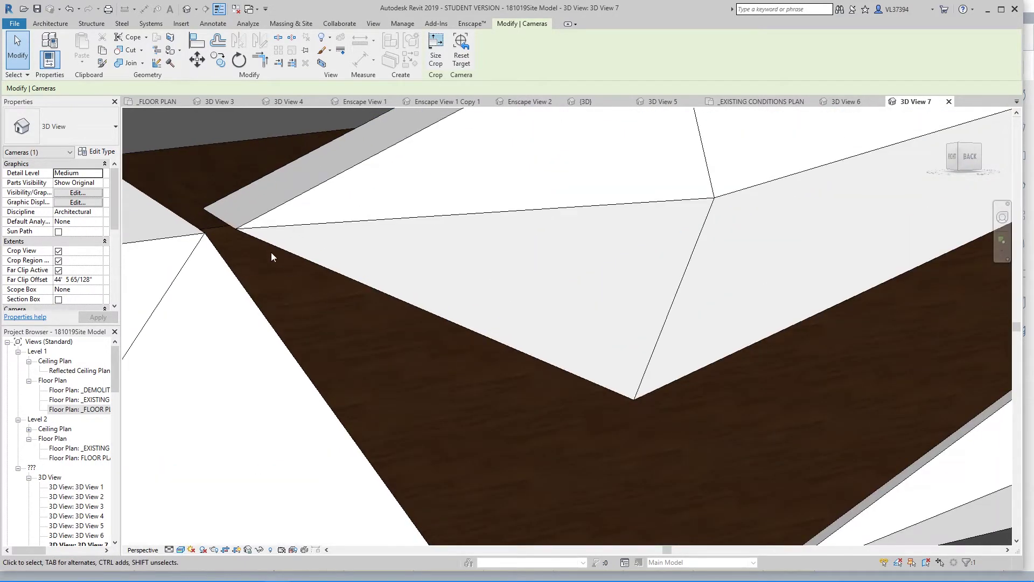
scroll(270, 252, down, 5)
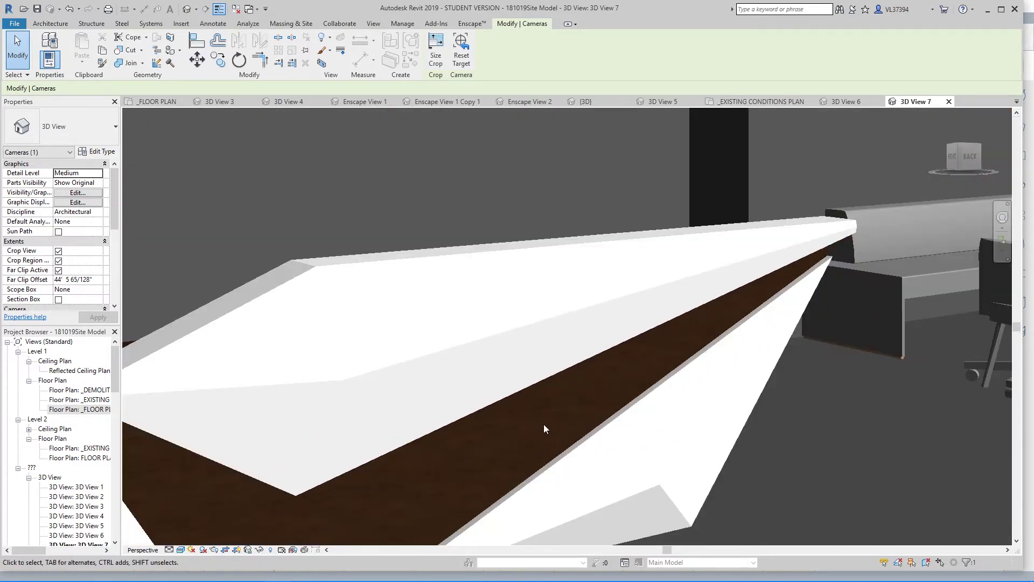
scroll(543, 428, down, 3)
middle_drag(476, 418, 563, 322)
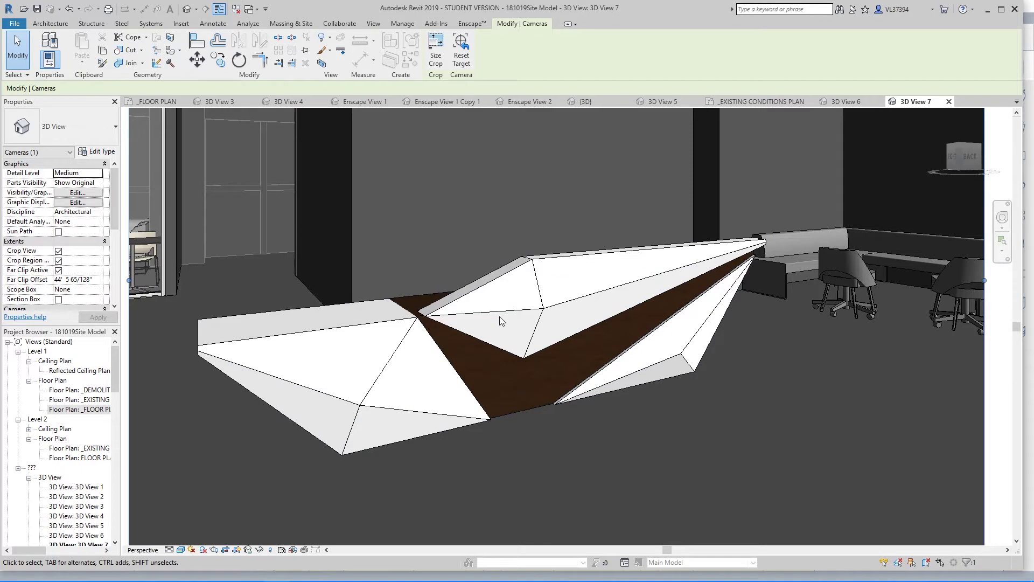
key(Escape)
click(508, 24)
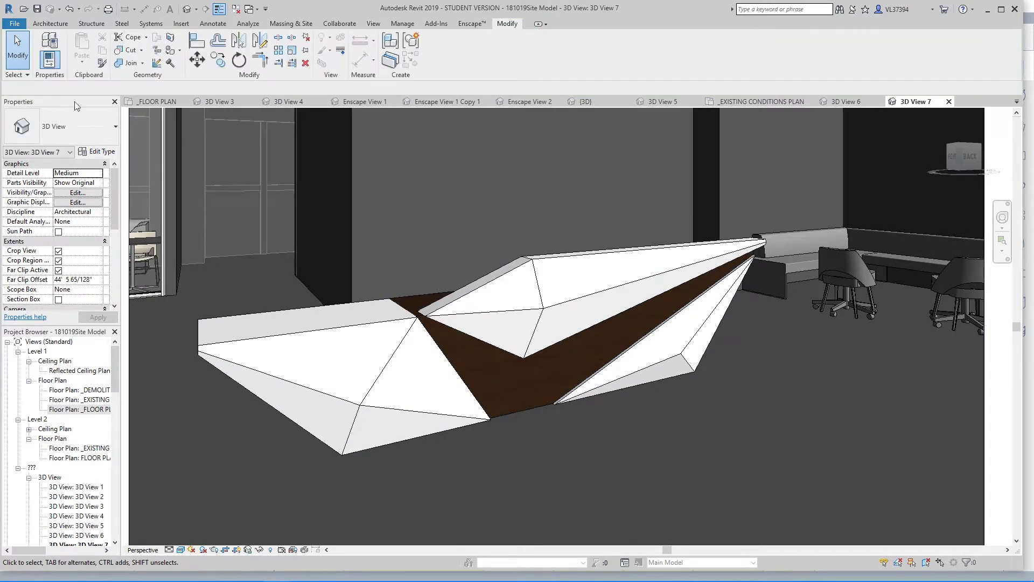
click(171, 50)
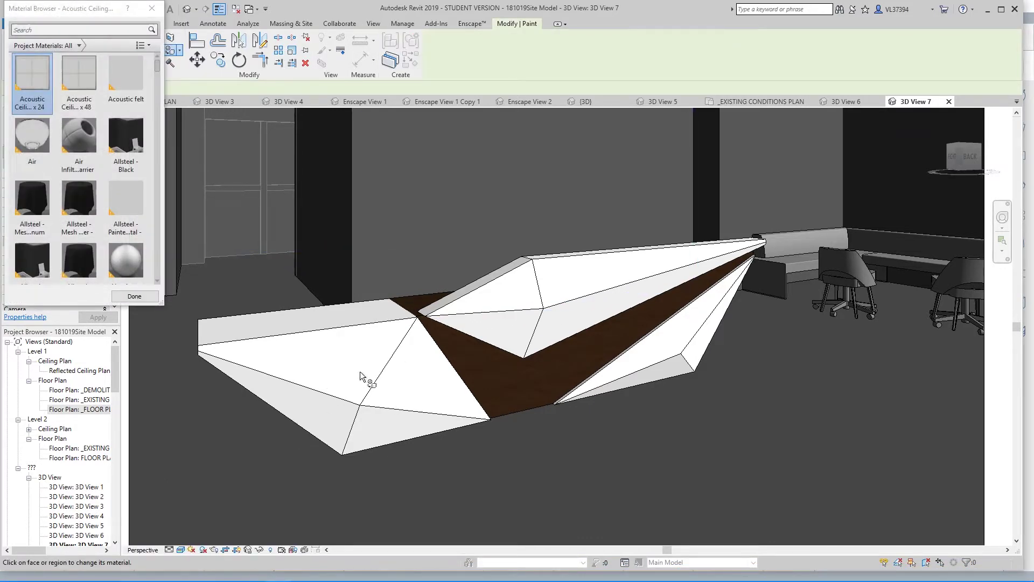
click(380, 427)
click(152, 8)
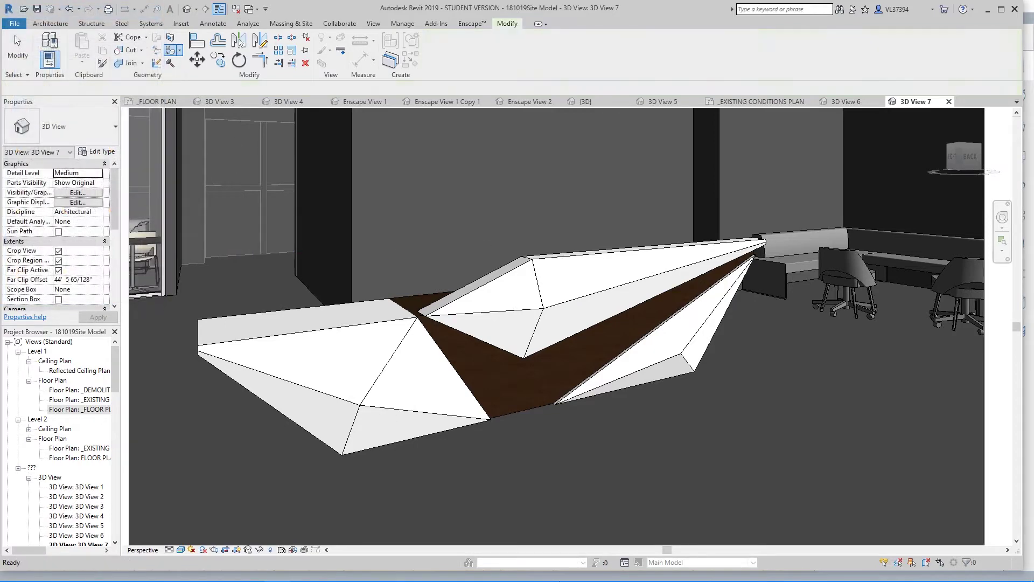
click(639, 330)
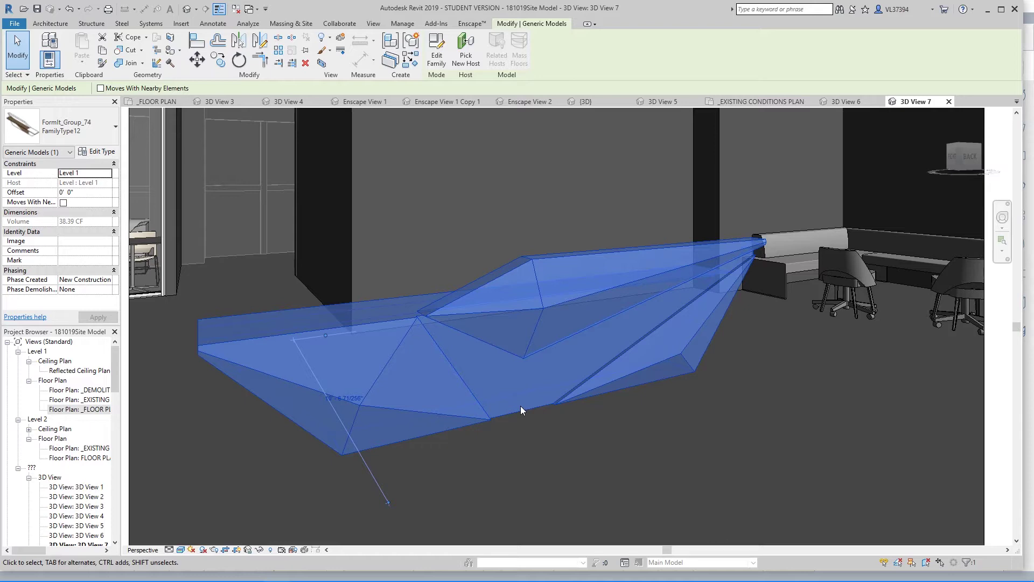
key(Escape)
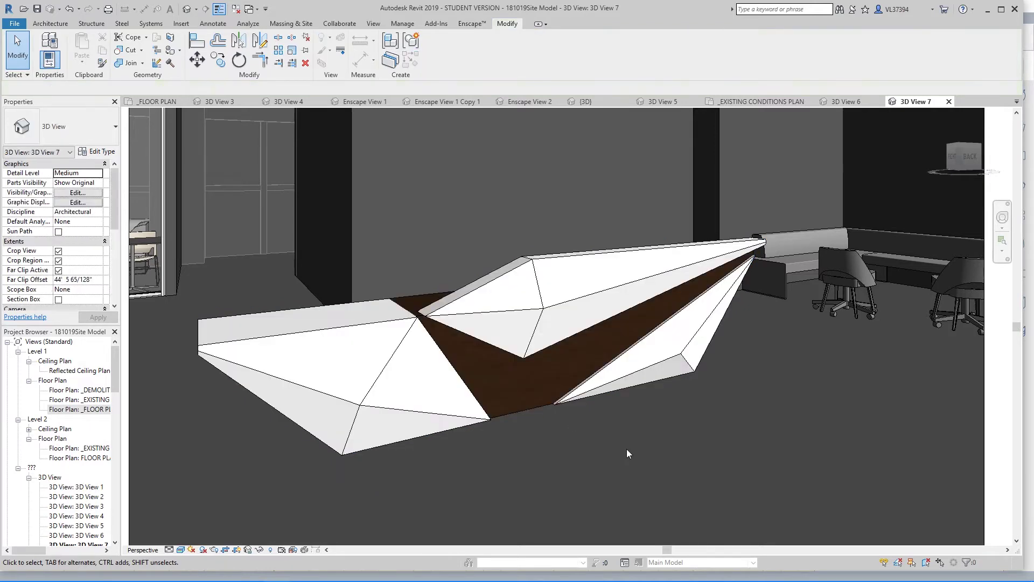